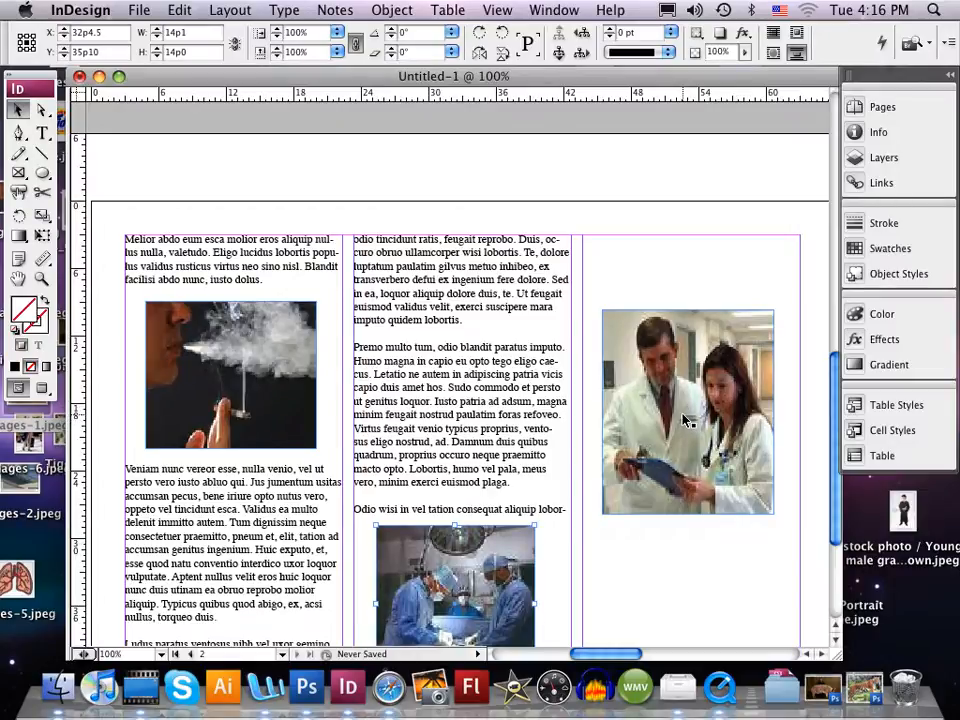
On page 1, move the Forest Park Hospital photo further down the first column and wrap the text around its object shape
scroll(645, 445, down, 3)
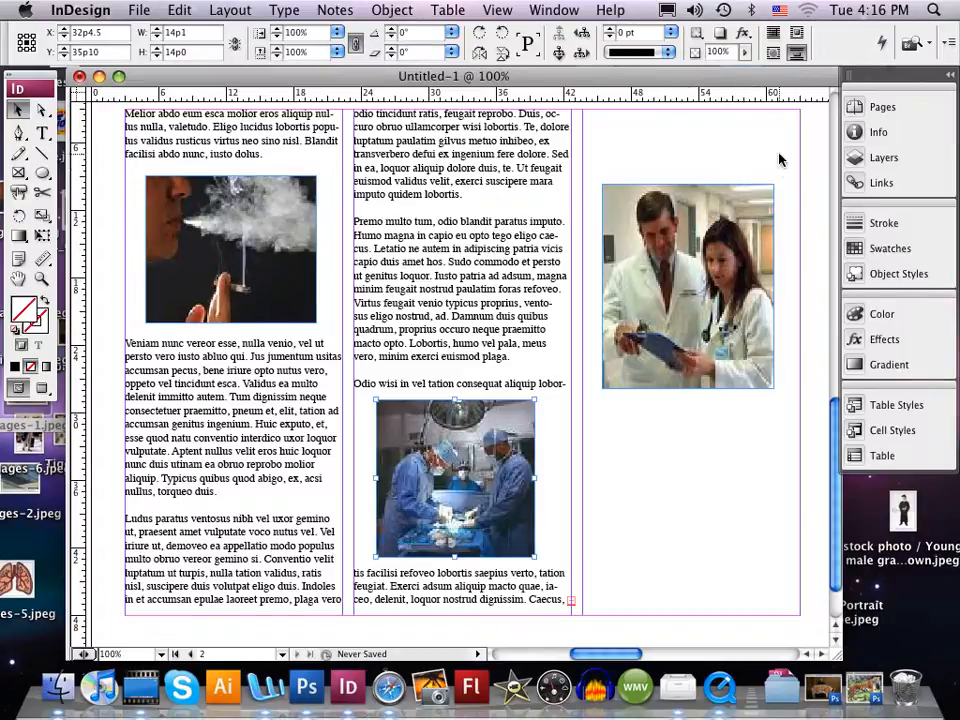
click(870, 106)
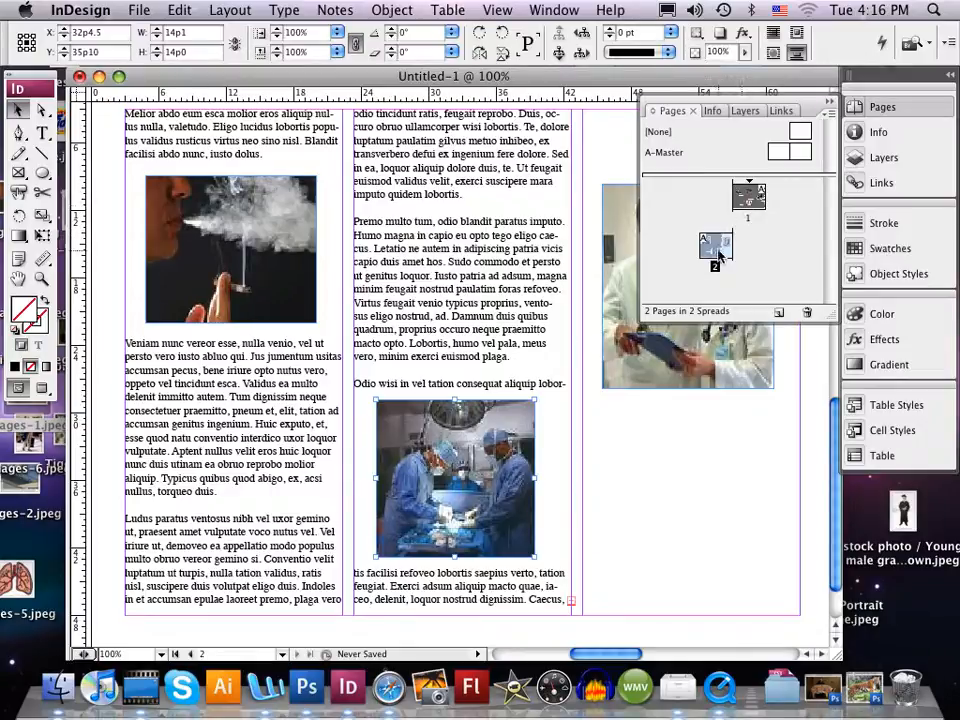
double_click(745, 200)
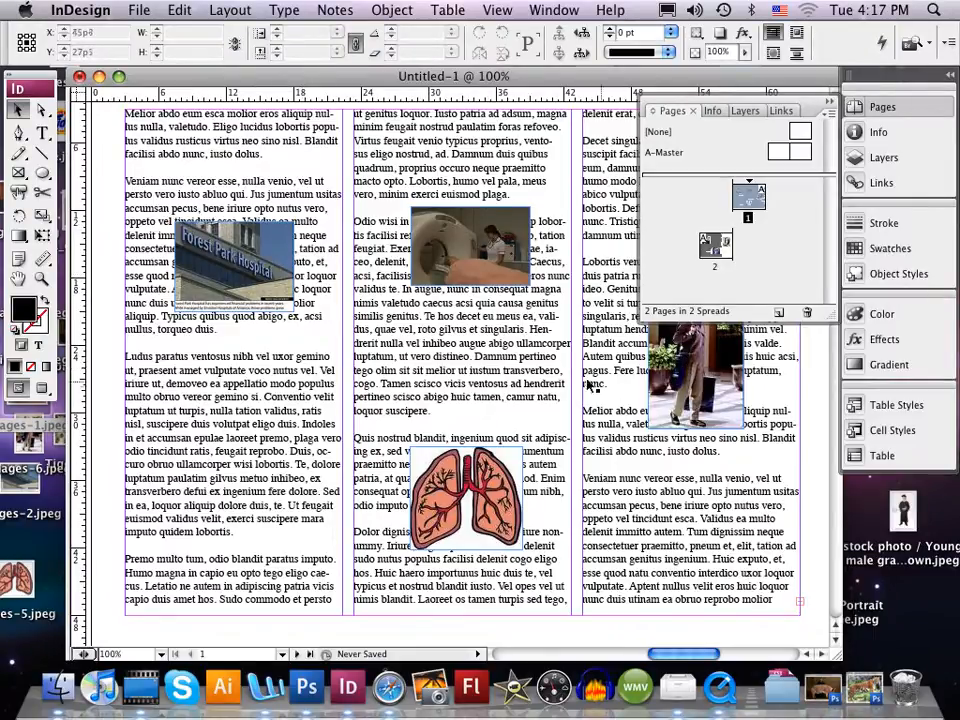
drag(224, 255, 228, 362)
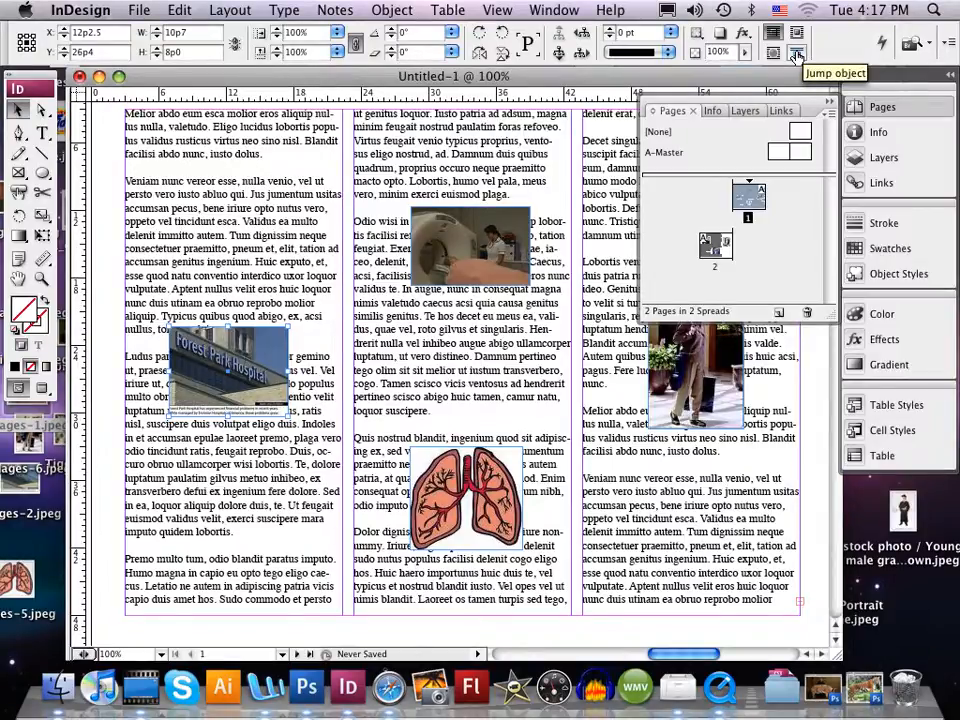
click(775, 57)
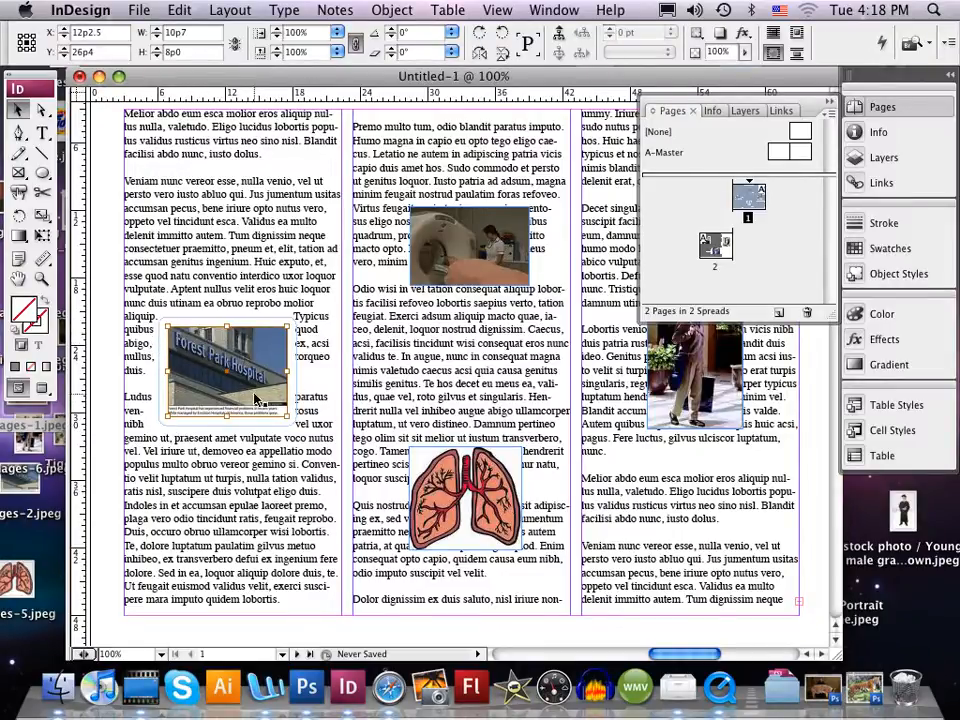
Try bounding box and jump object text wrap on the scanner photo in the middle column
click(440, 270)
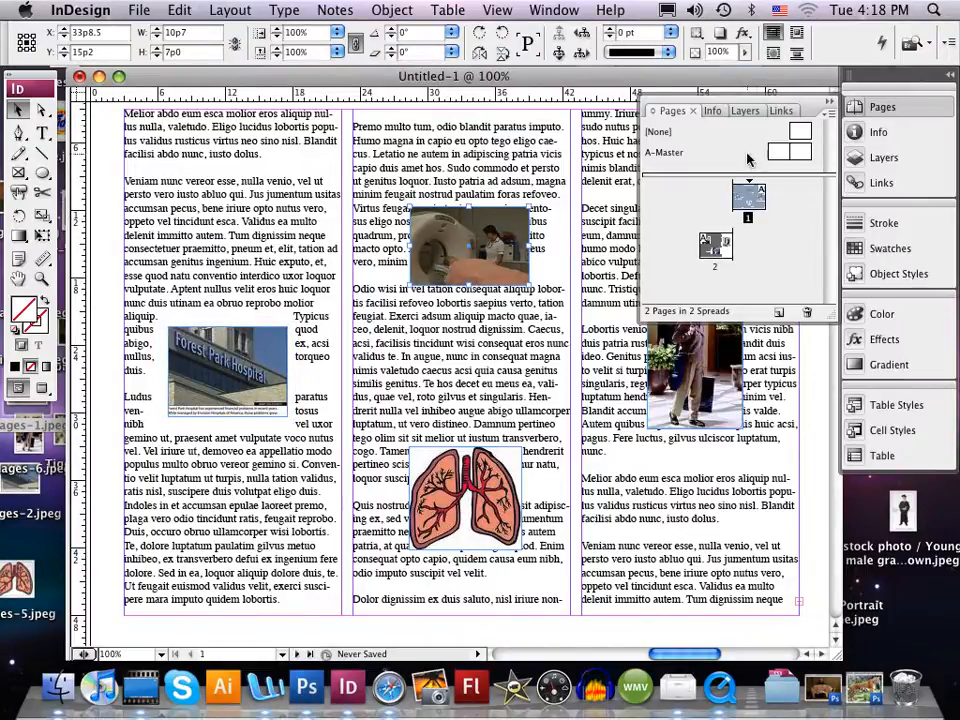
click(797, 35)
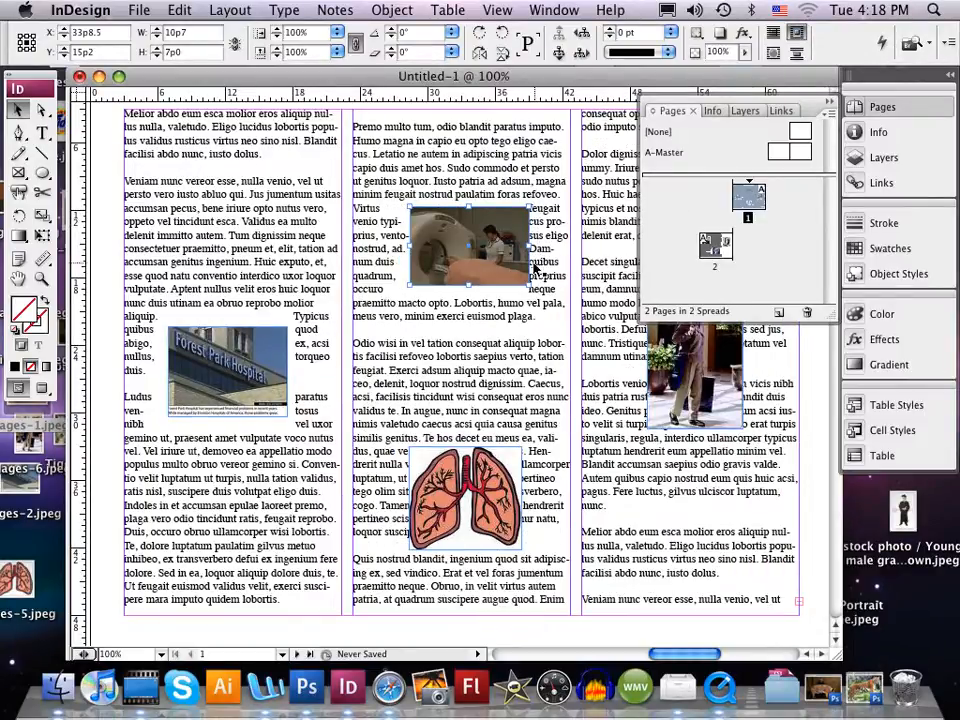
click(517, 188)
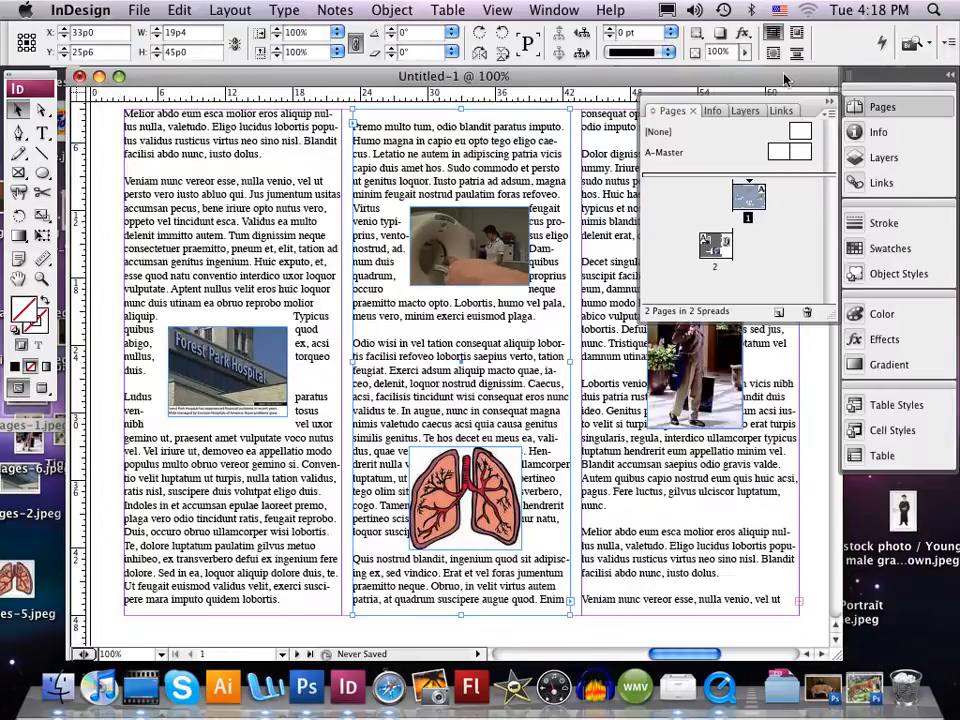
click(512, 243)
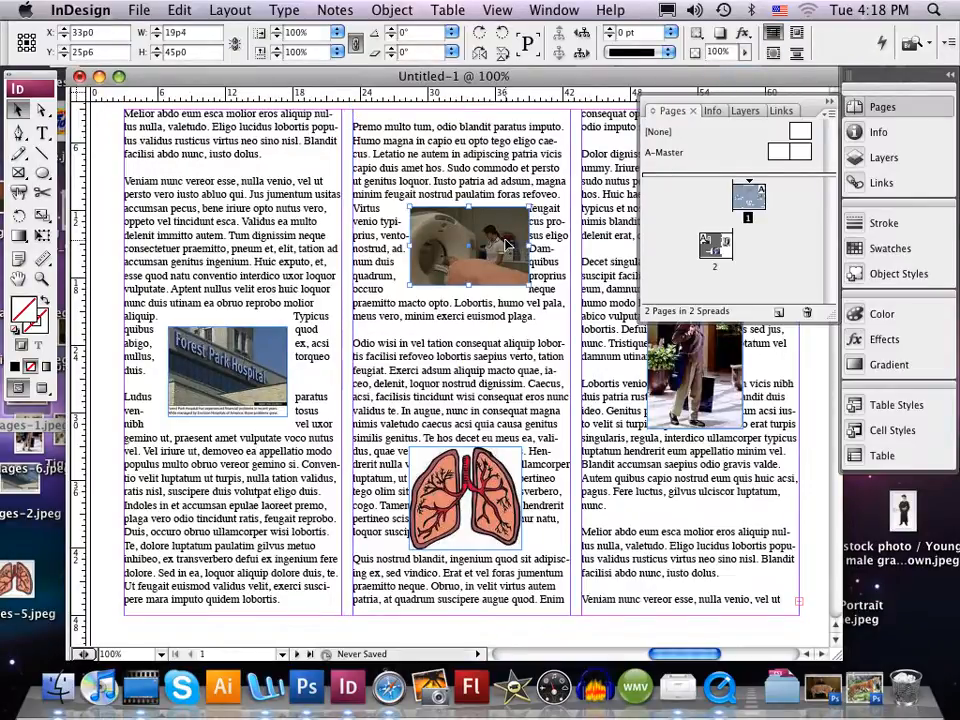
click(797, 57)
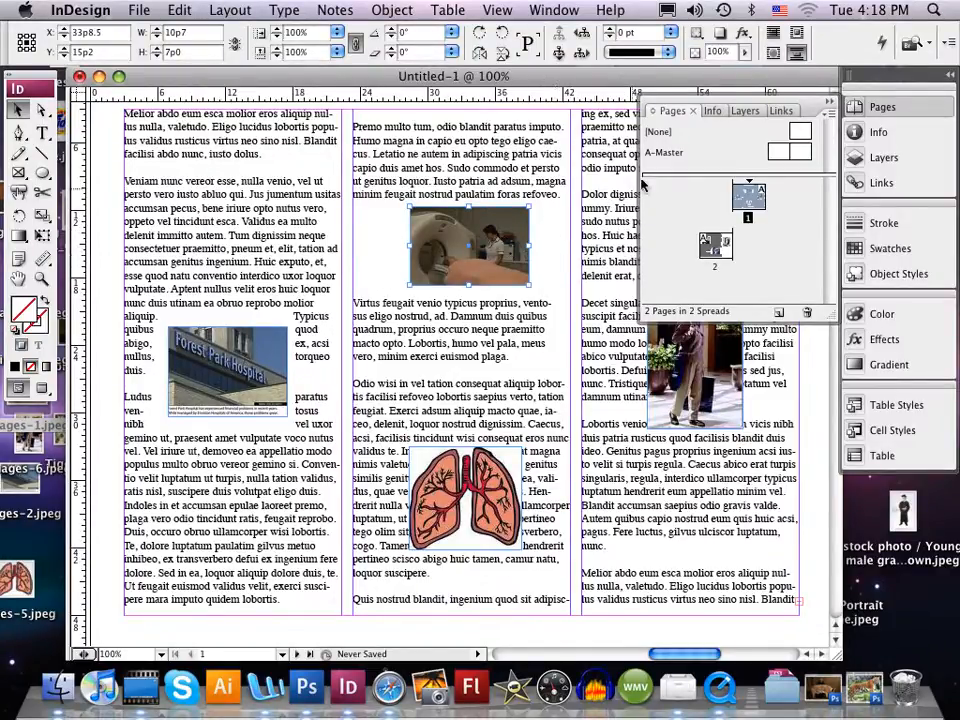
Wrap the text around the scanner photo's object shape and nudge the photo slightly left within the middle column
click(774, 55)
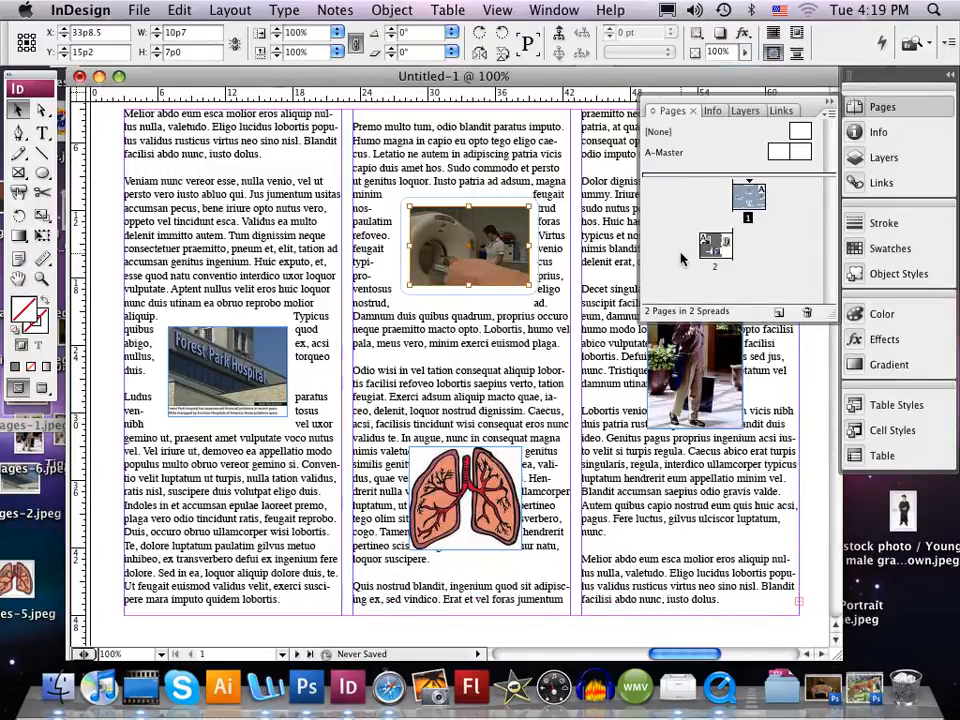
drag(492, 243, 484, 243)
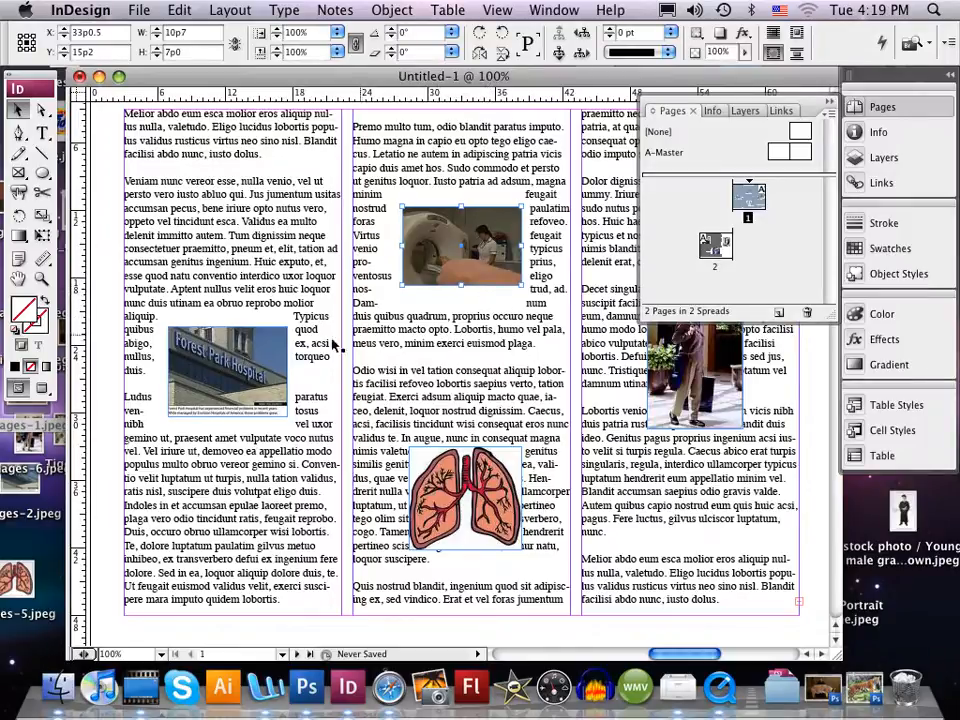
Enlarge the scanner photo with the Free Transform tool to about 13p7 wide and 9p0 high
click(41, 235)
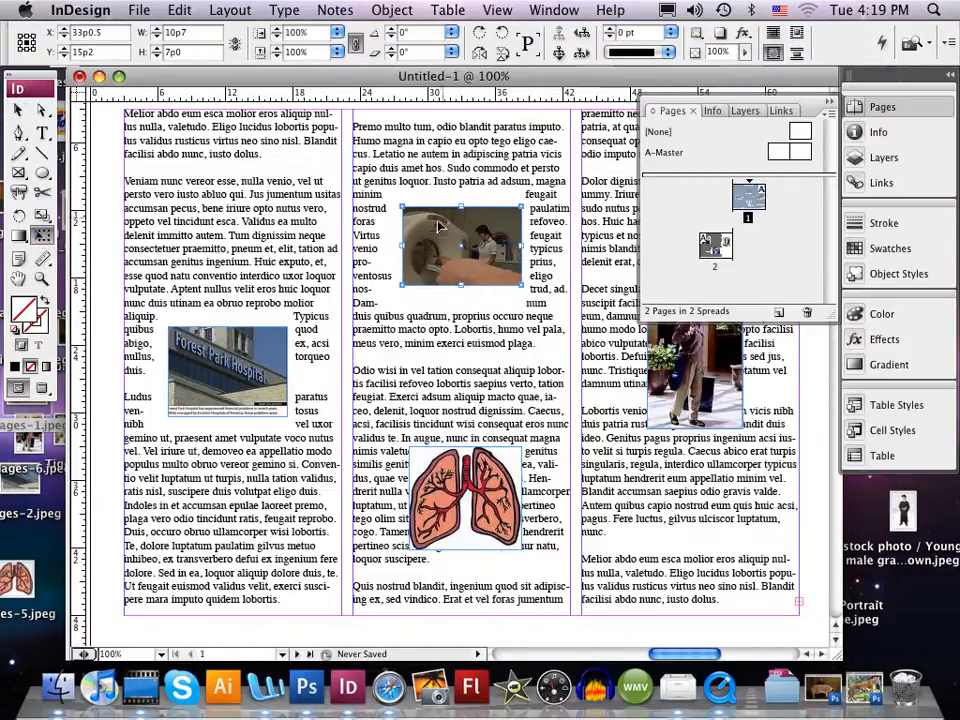
mouse_move(461, 286)
mouse_down()
mouse_move(482, 298)
mouse_move(462, 311)
mouse_up()
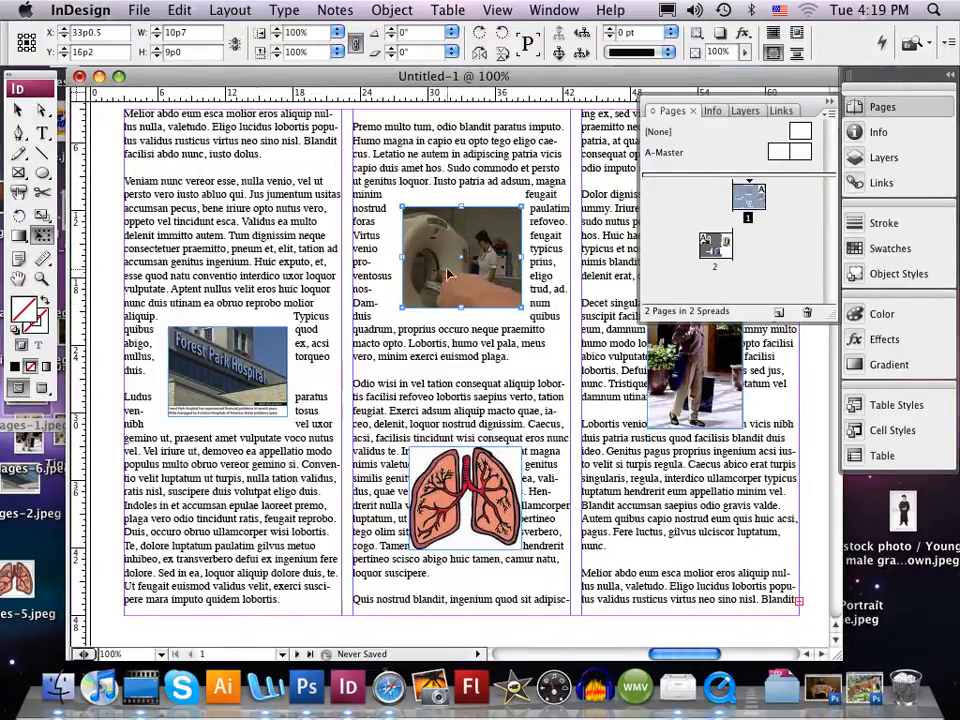
drag(402, 257, 386, 257)
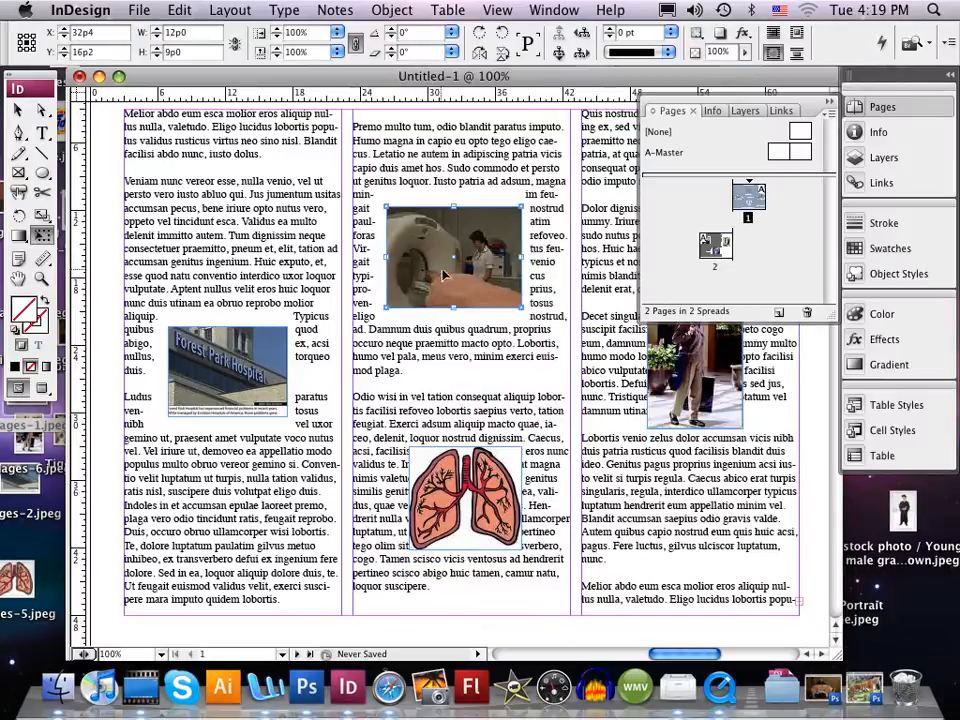
drag(521, 258, 532, 258)
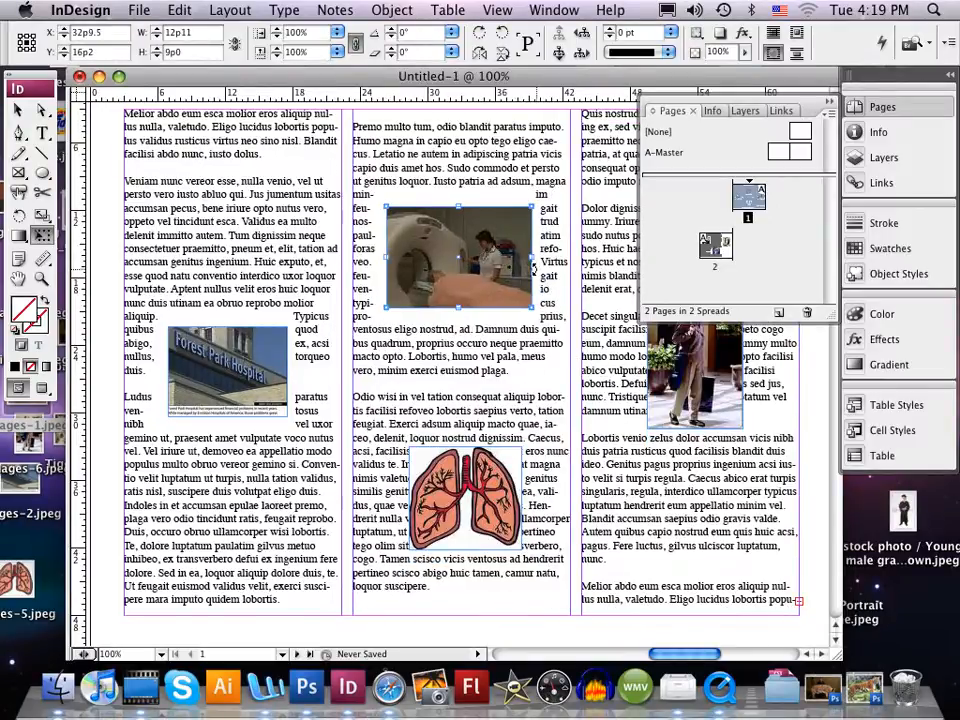
drag(388, 256, 383, 256)
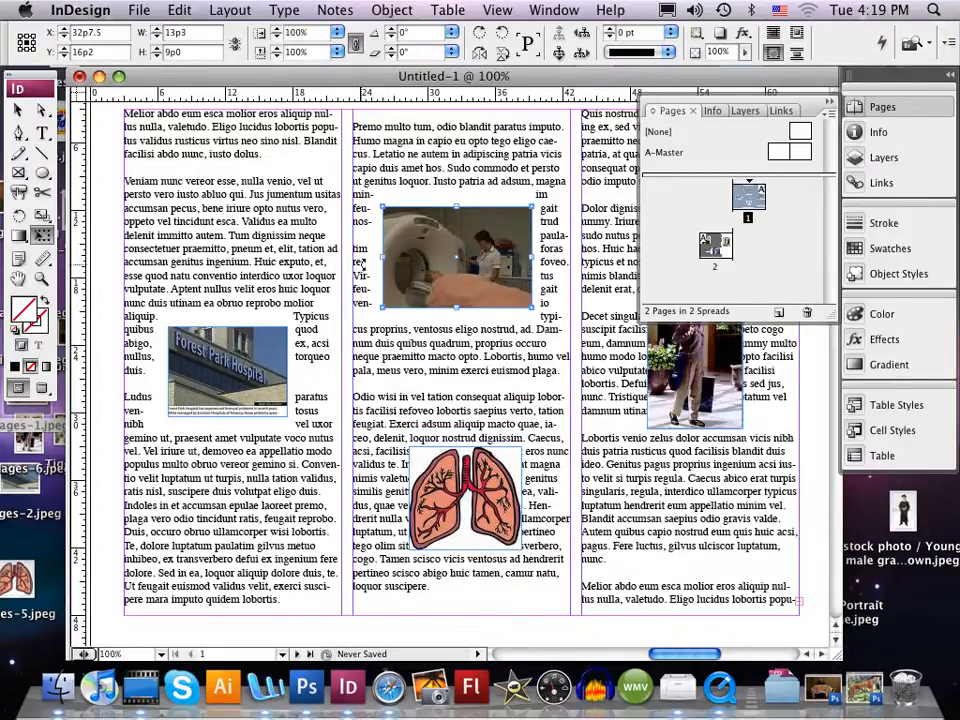
drag(533, 258, 536, 257)
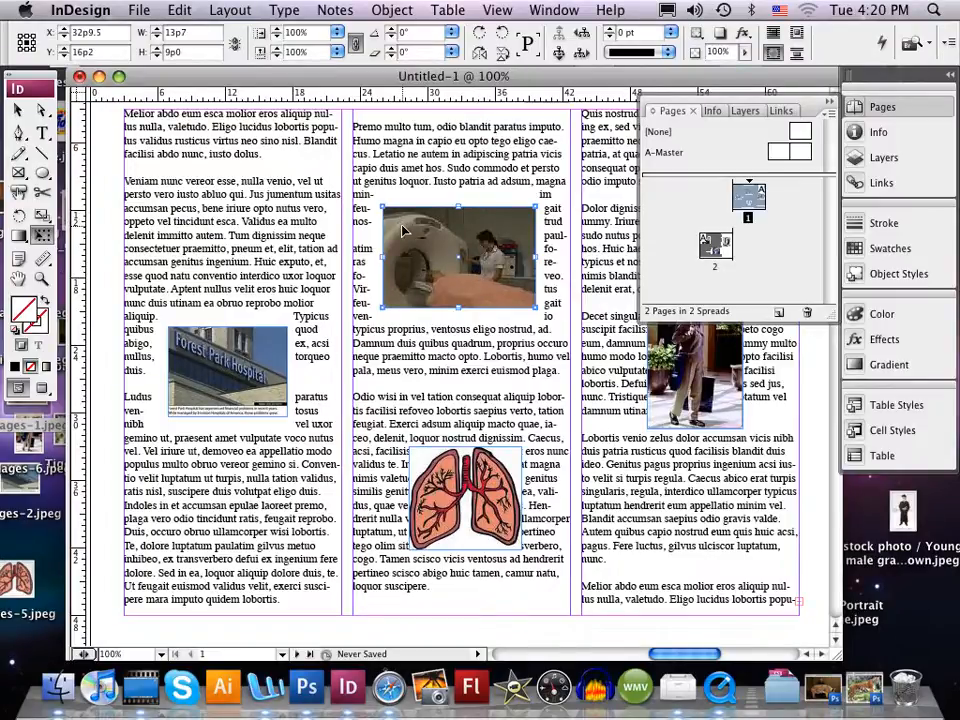
Scale the scanner photo down to about 10p4 by 7p8 and move it up, centred in the middle column
drag(378, 204, 422, 224)
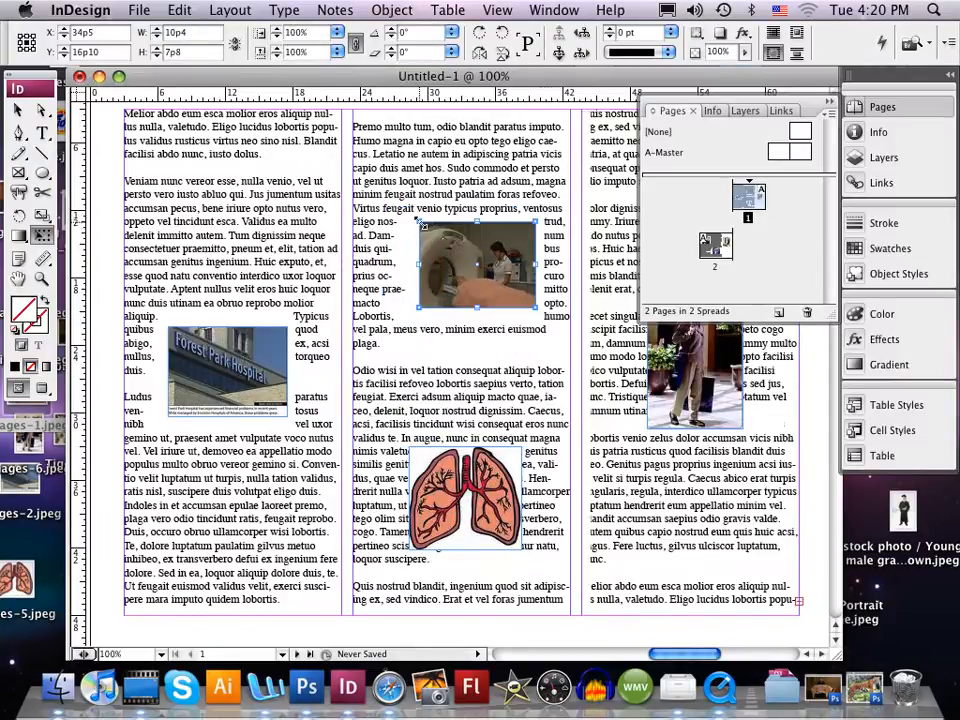
drag(501, 259, 486, 236)
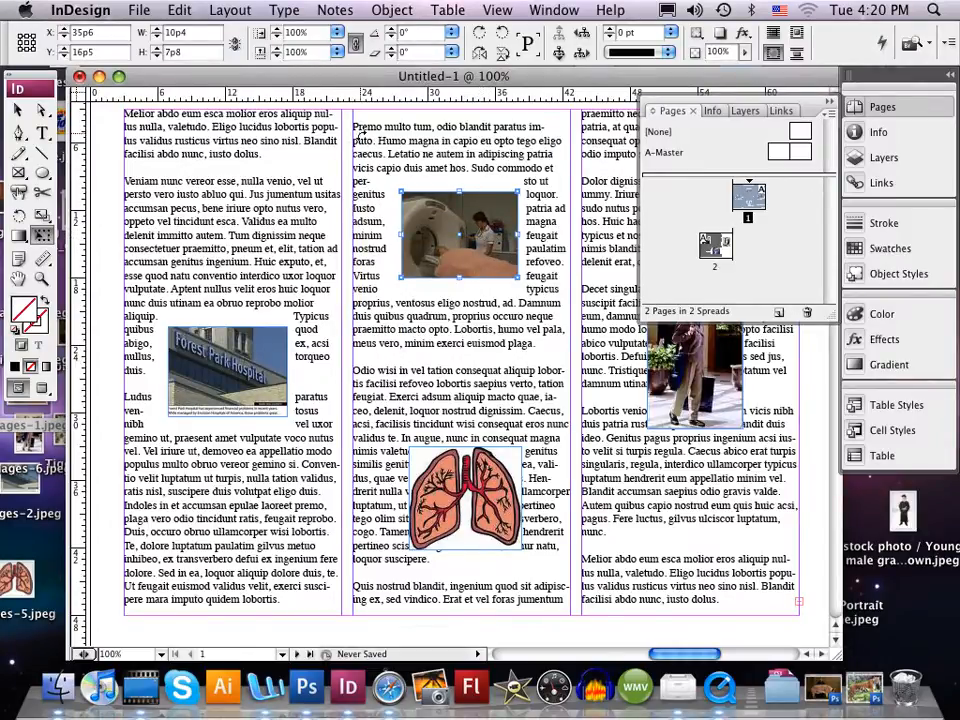
Delete the blank line above the paragraph starting "Premo multo tum" at the top of the middle column
key(t)
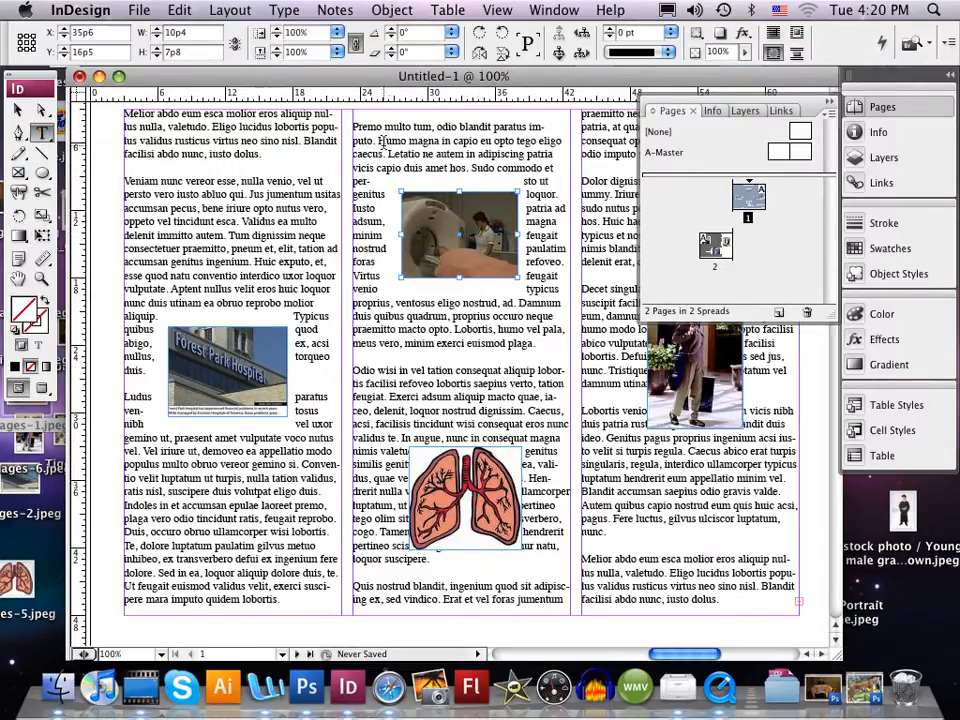
click(363, 127)
key(BackSpace)
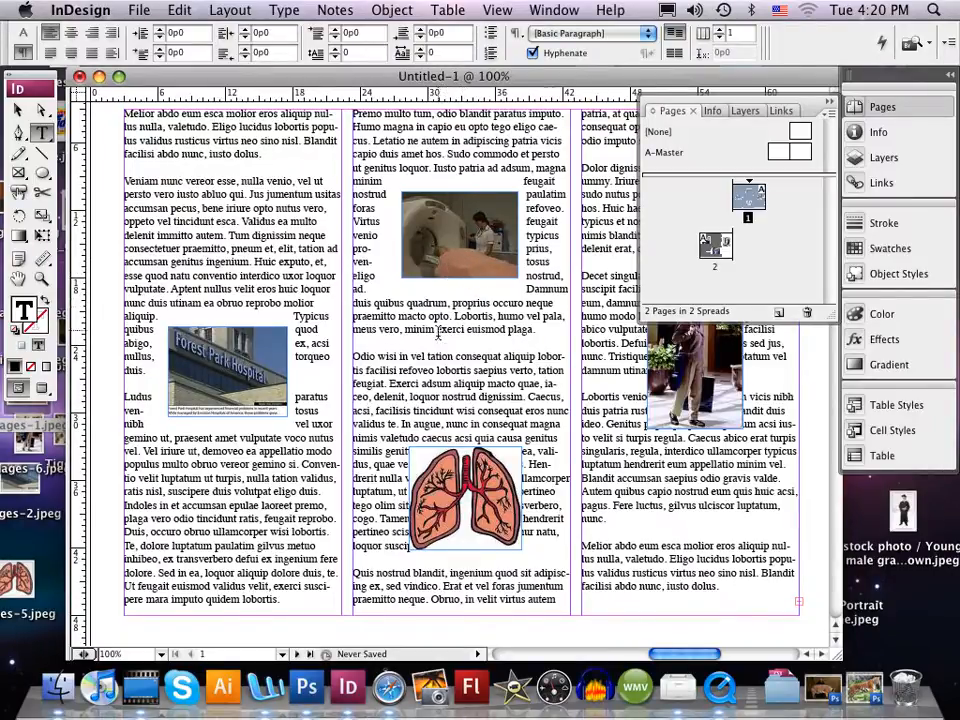
Wrap the text around the lungs illustration's object shape and nudge the illustration slightly left to centre it
click(19, 112)
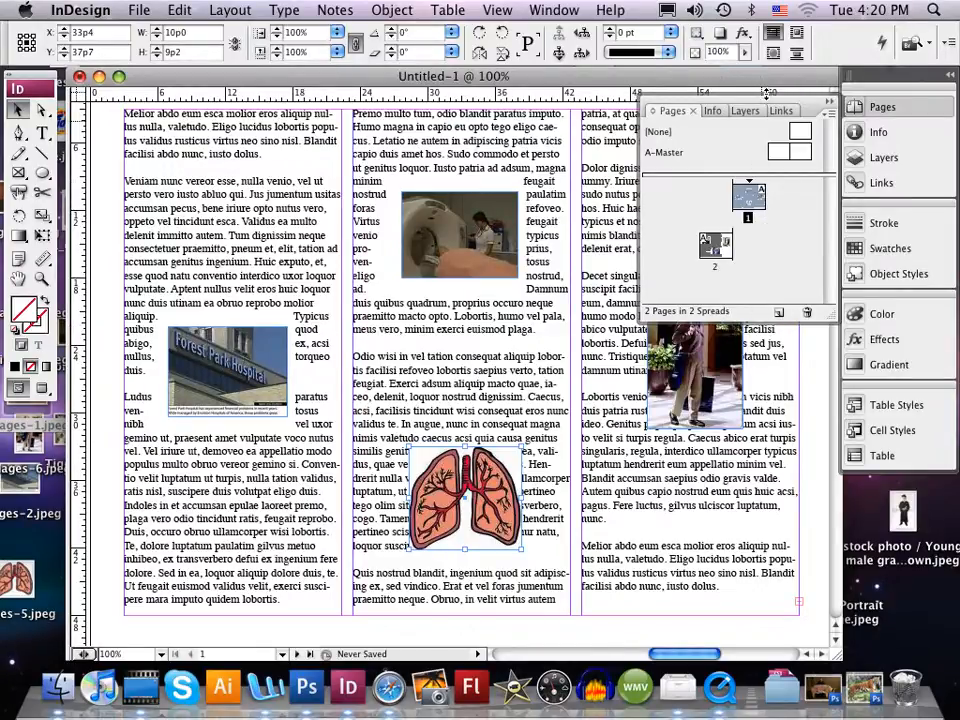
click(773, 52)
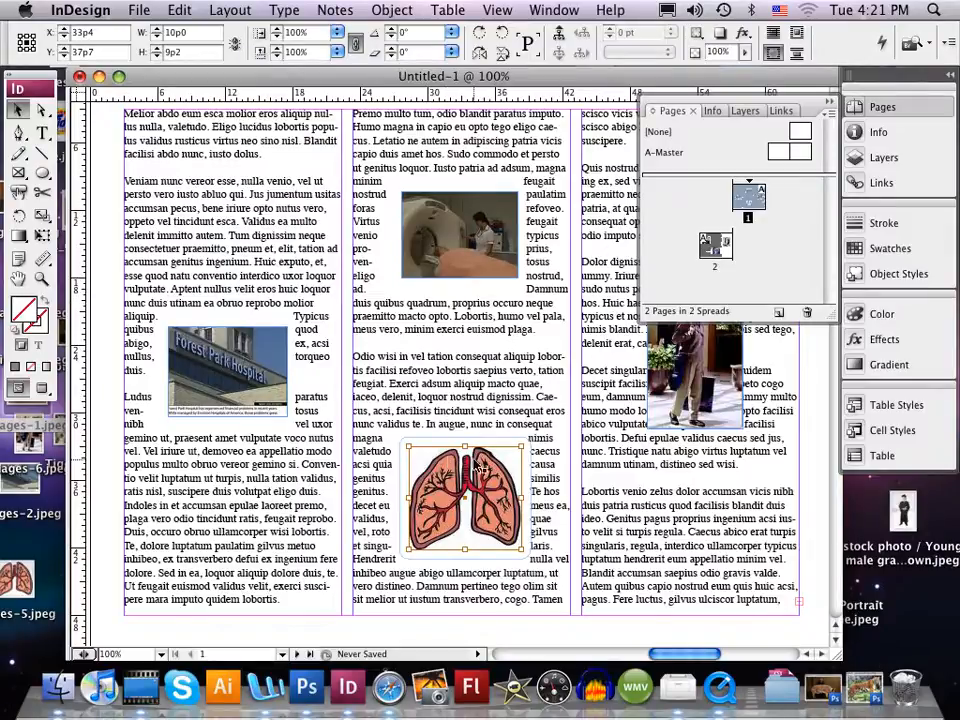
drag(494, 492, 489, 492)
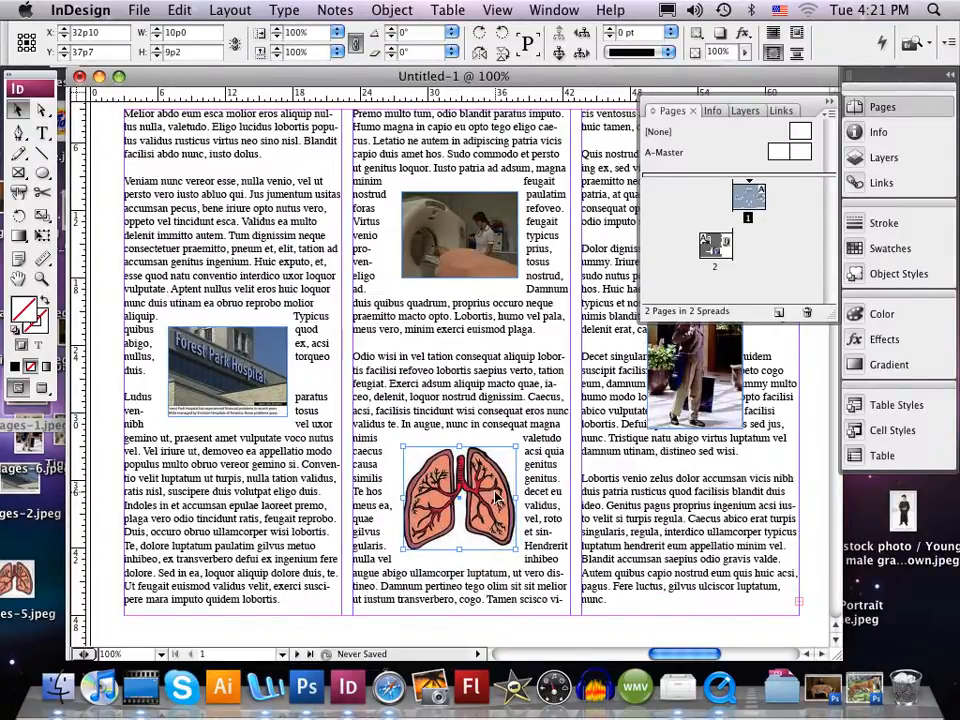
Enlarge the standing man photo with Free Transform to about 10p5 by 16p4 and centre it in the third column
click(712, 387)
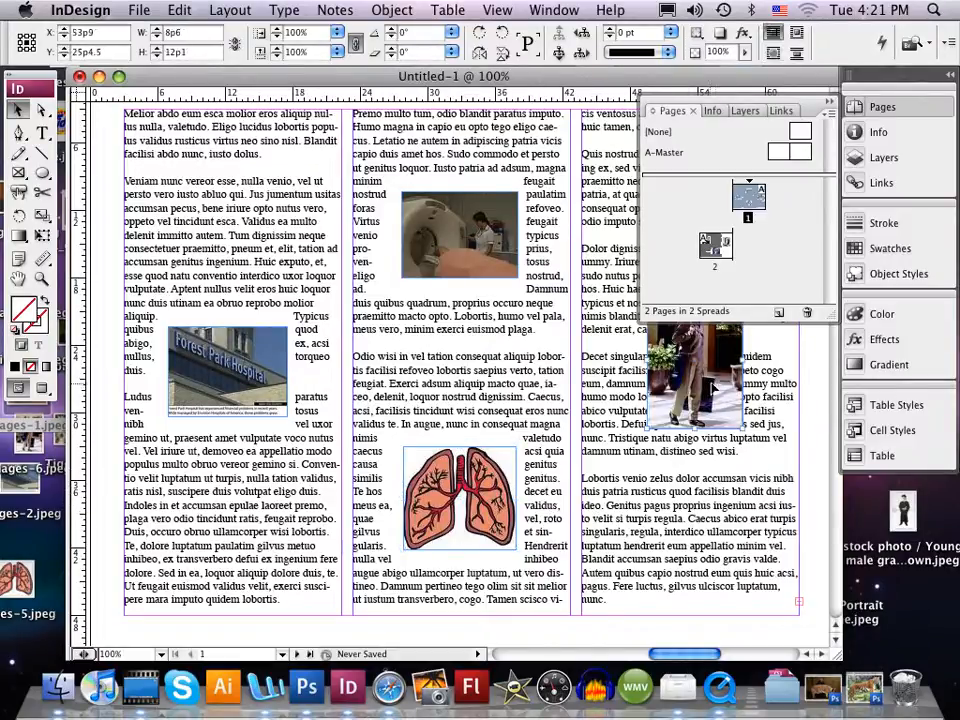
click(830, 103)
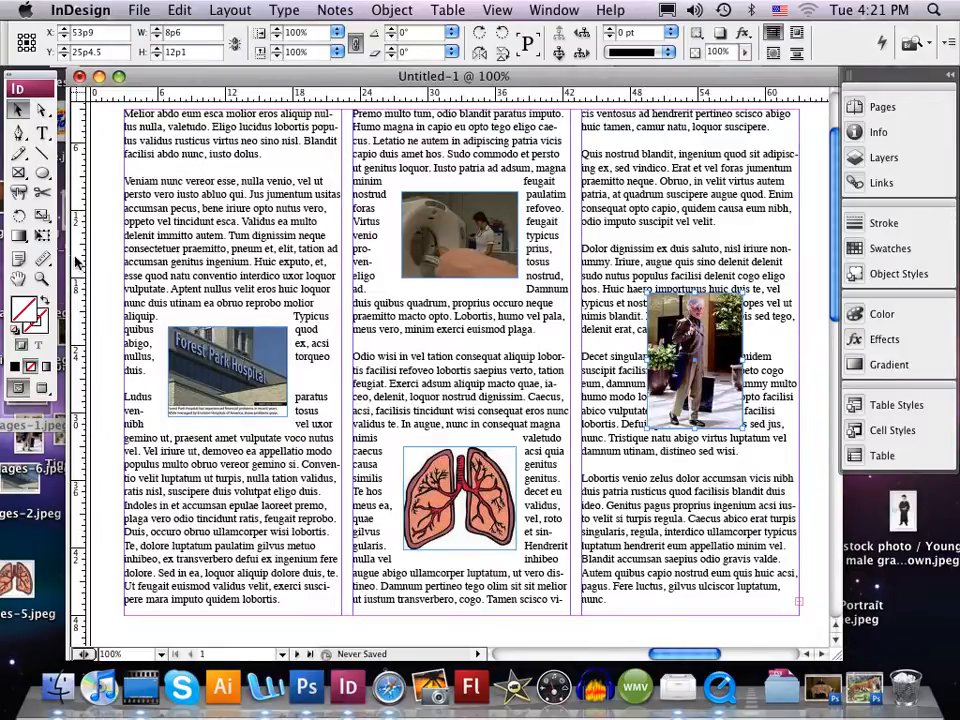
click(42, 234)
drag(693, 293, 695, 245)
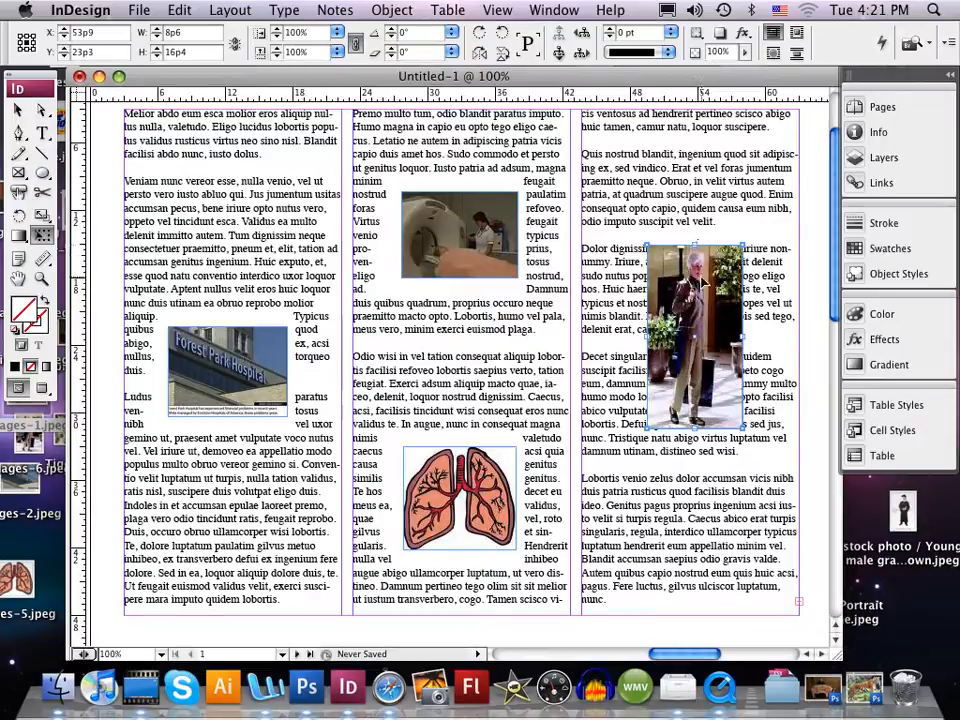
drag(645, 337, 630, 337)
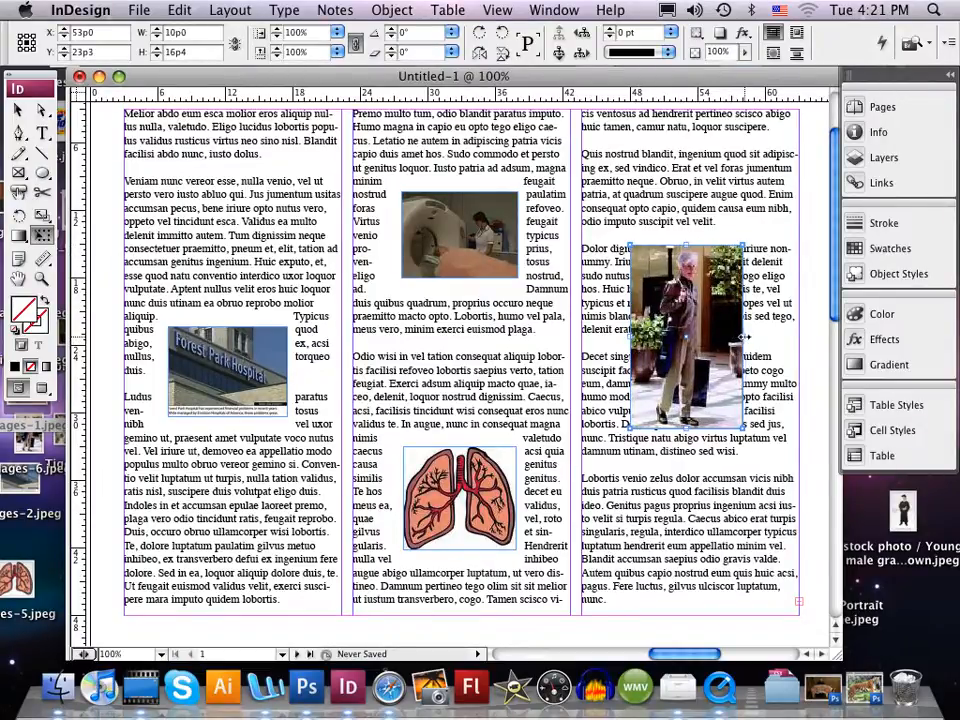
drag(745, 337, 750, 337)
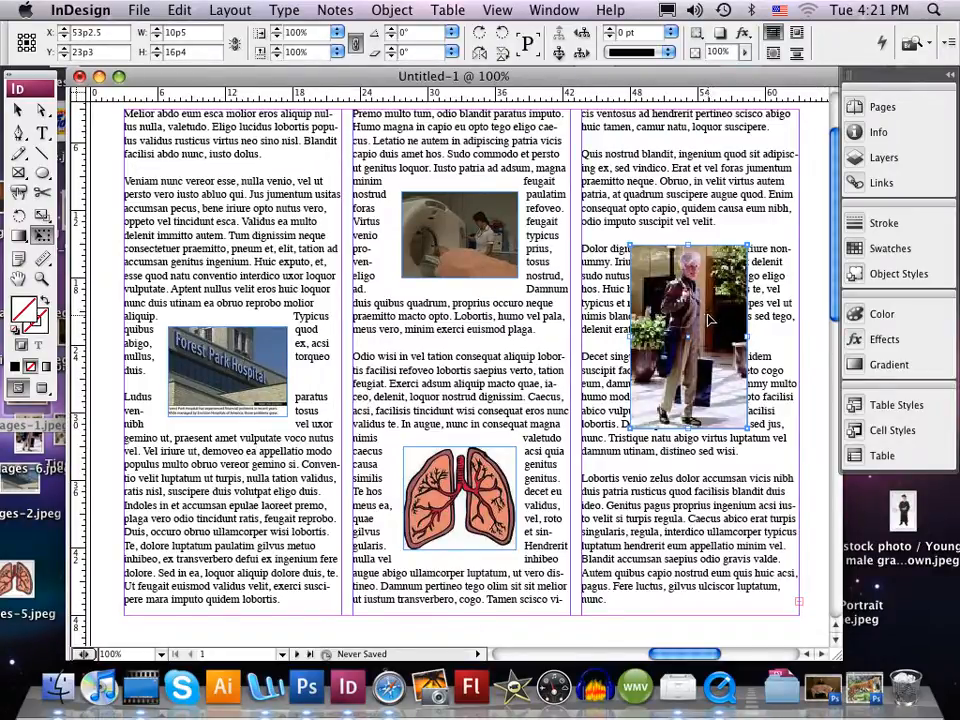
drag(708, 320, 714, 320)
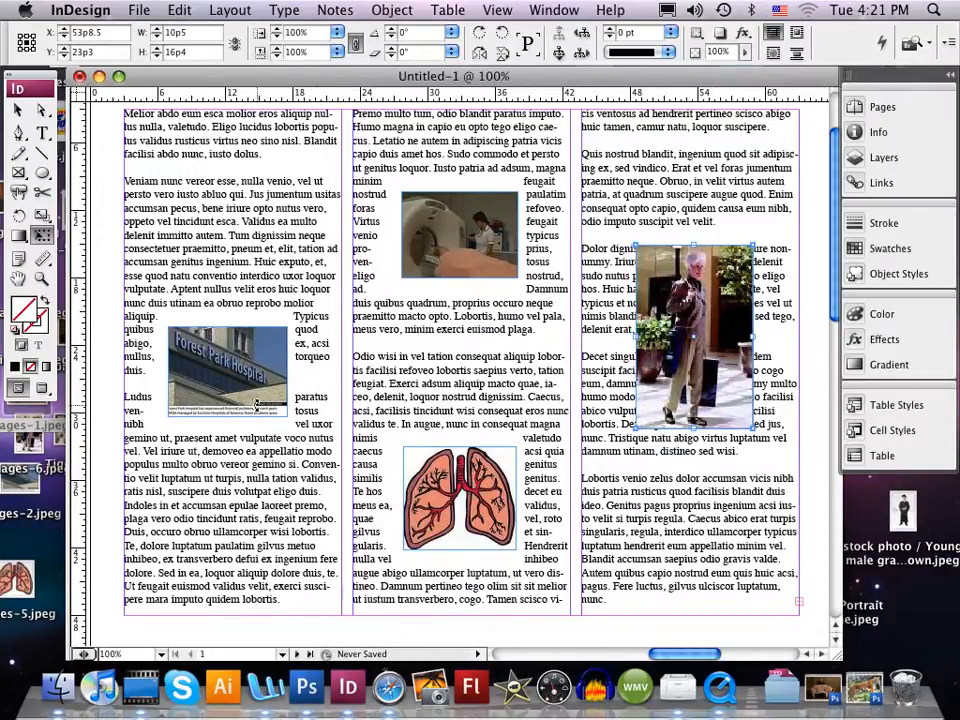
Wrap the text around the standing man photo's object shape and fine-tune the photo's position in the third column
click(235, 374)
click(774, 55)
drag(741, 314, 738, 314)
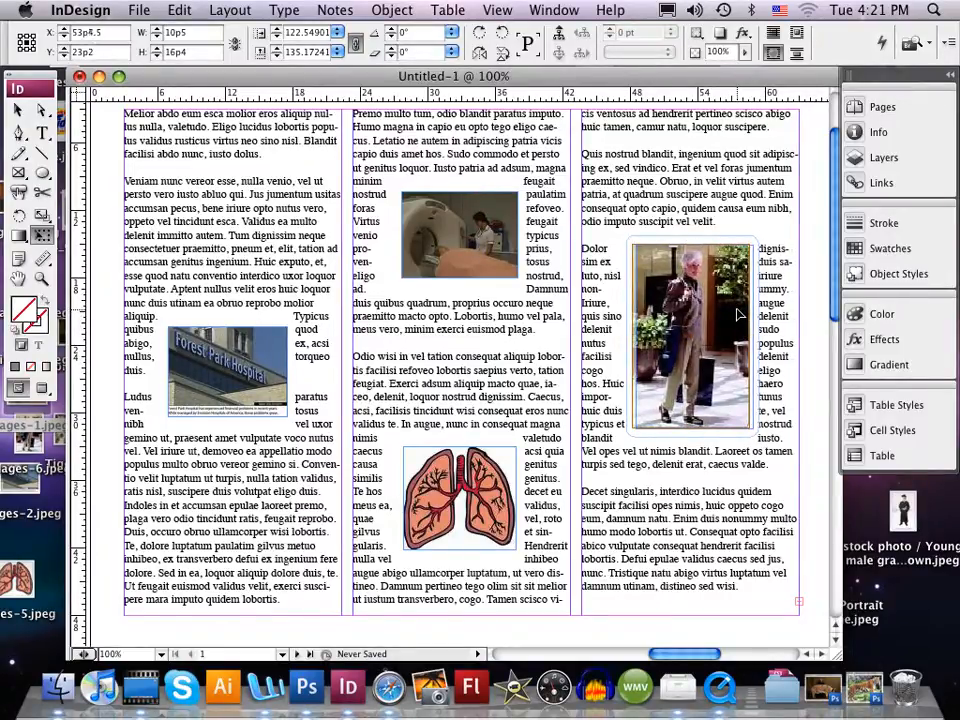
Move the Forest Park Hospital photo up within the first column, to about X 11p9.5, Y 21p11
click(17, 110)
drag(232, 385, 255, 318)
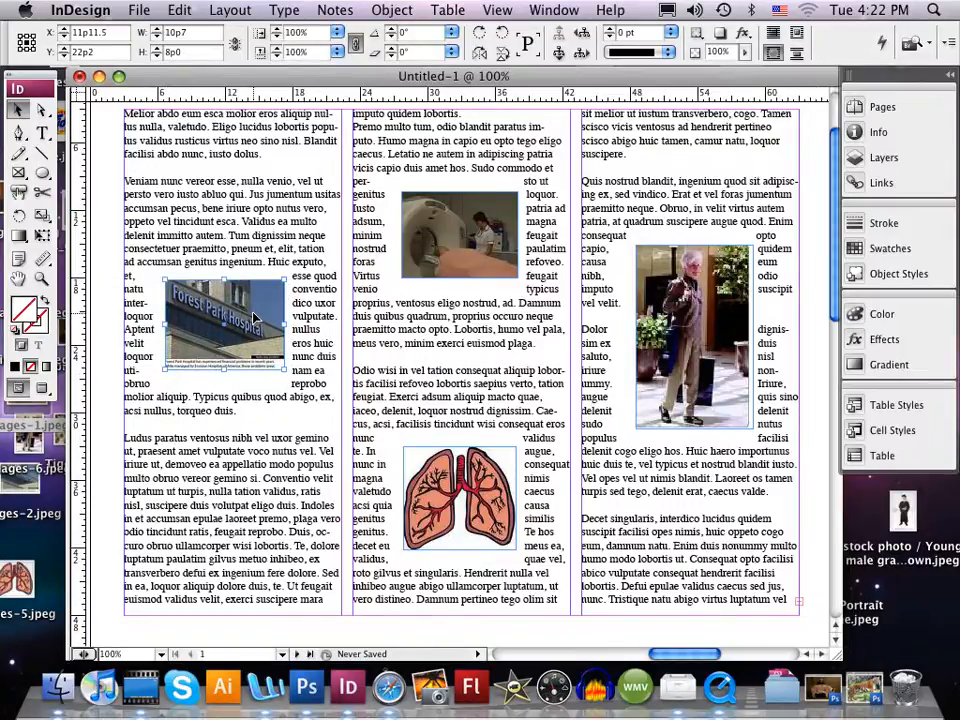
drag(252, 316, 250, 314)
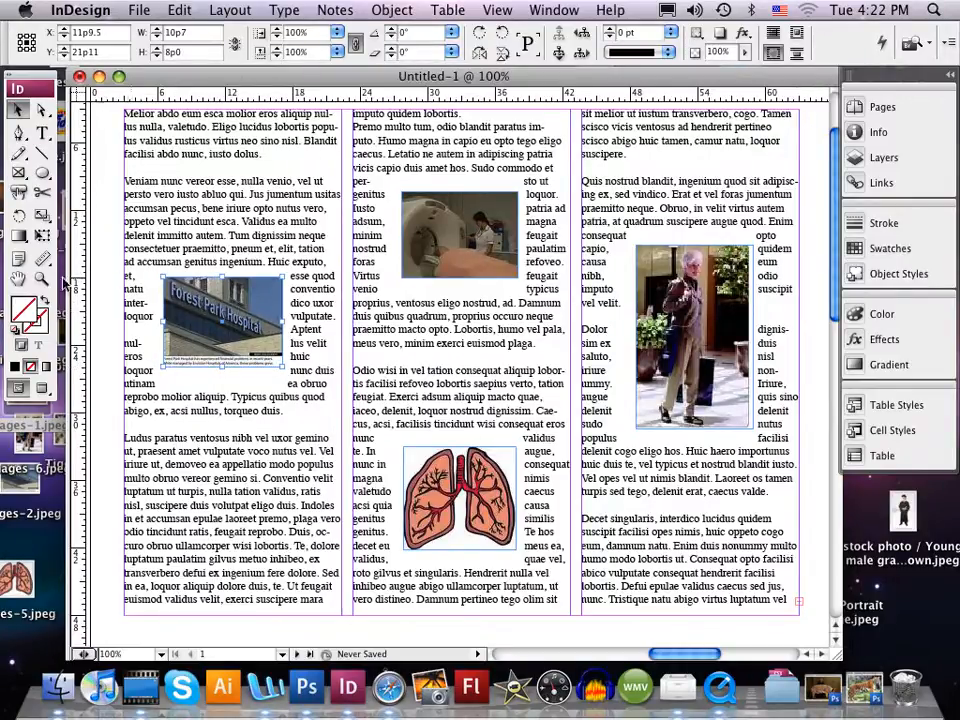
Delete the word "et," beside the Forest Park Hospital photo and add a blank line before the "Premo multo tum" paragraph in the second column
click(41, 132)
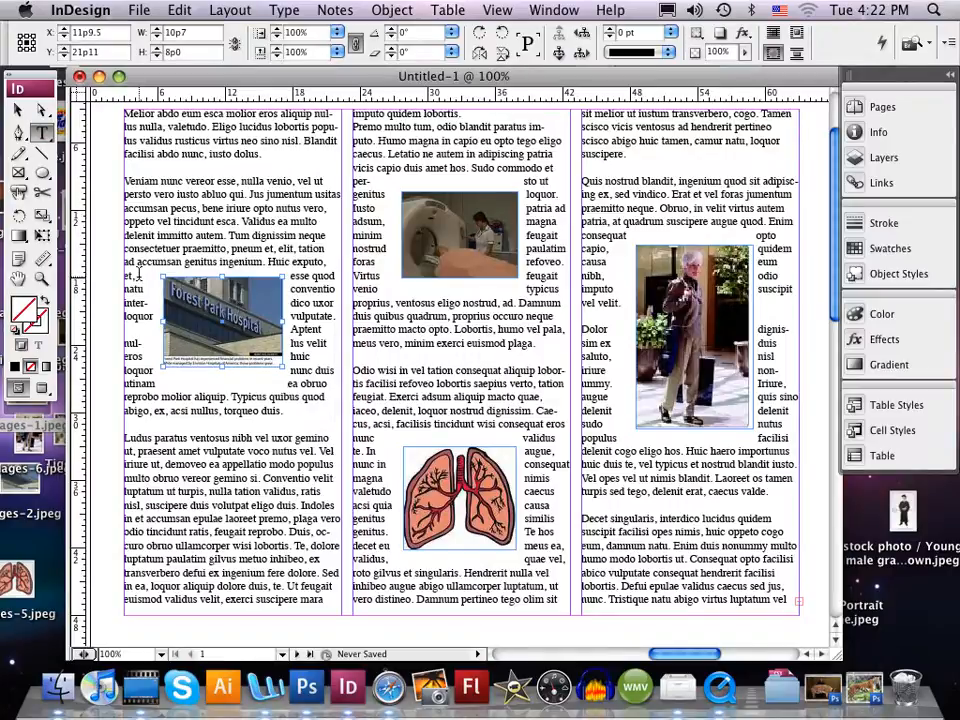
click(136, 273)
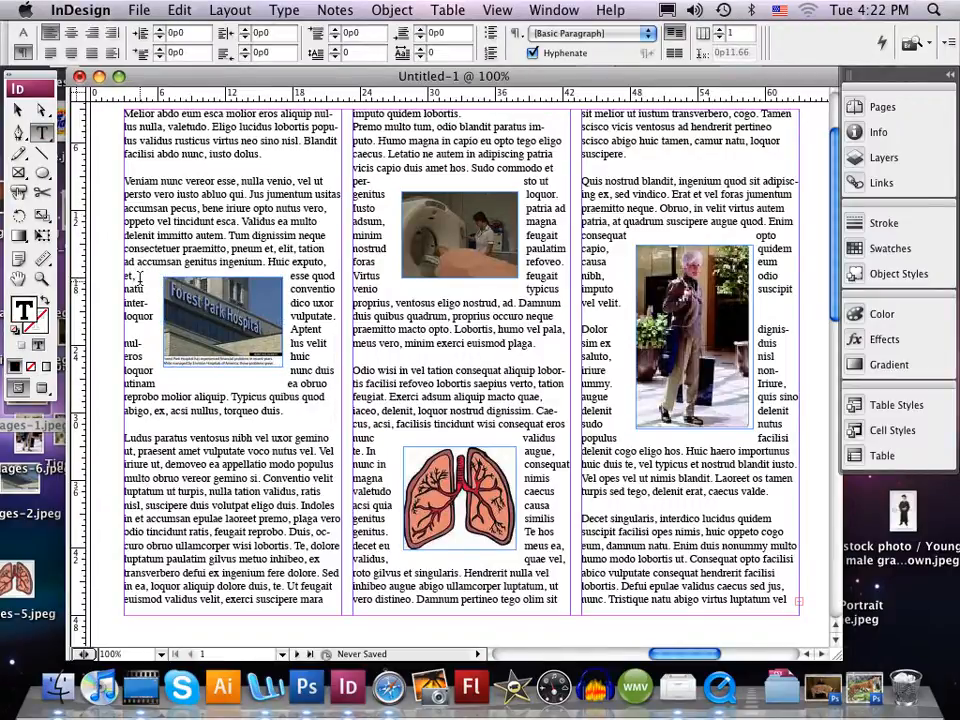
key(BackSpace)
key(BackSpace)
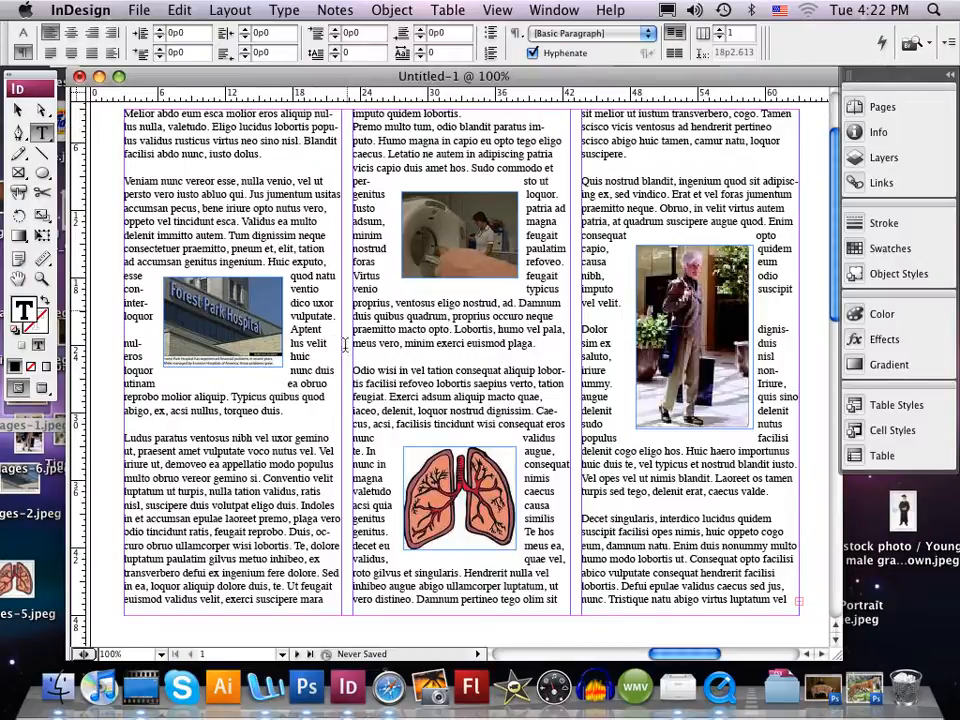
click(355, 127)
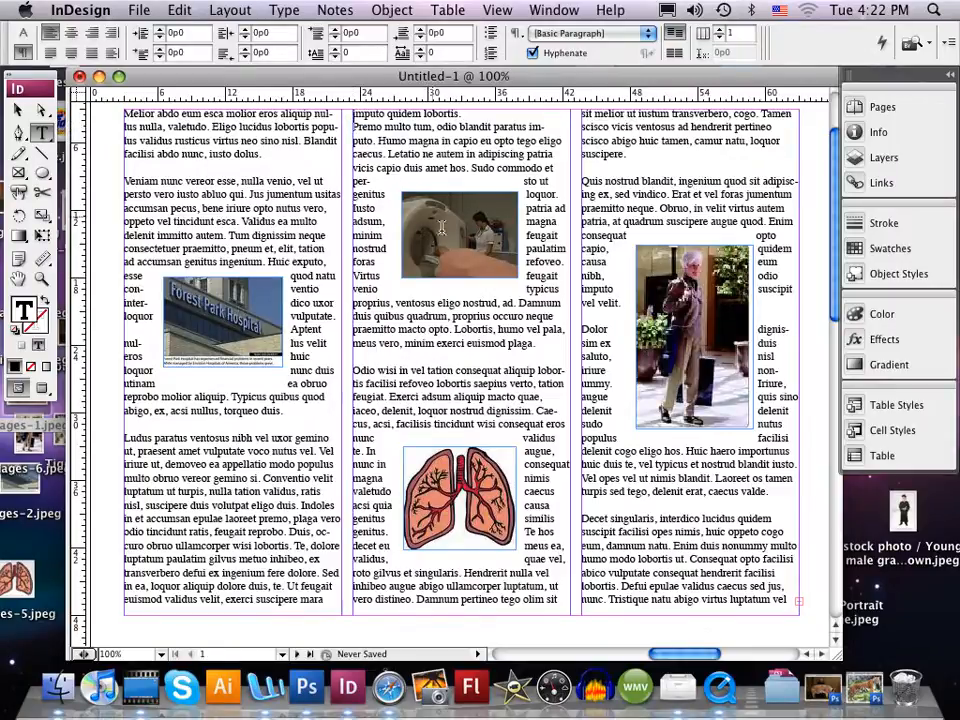
key(Return)
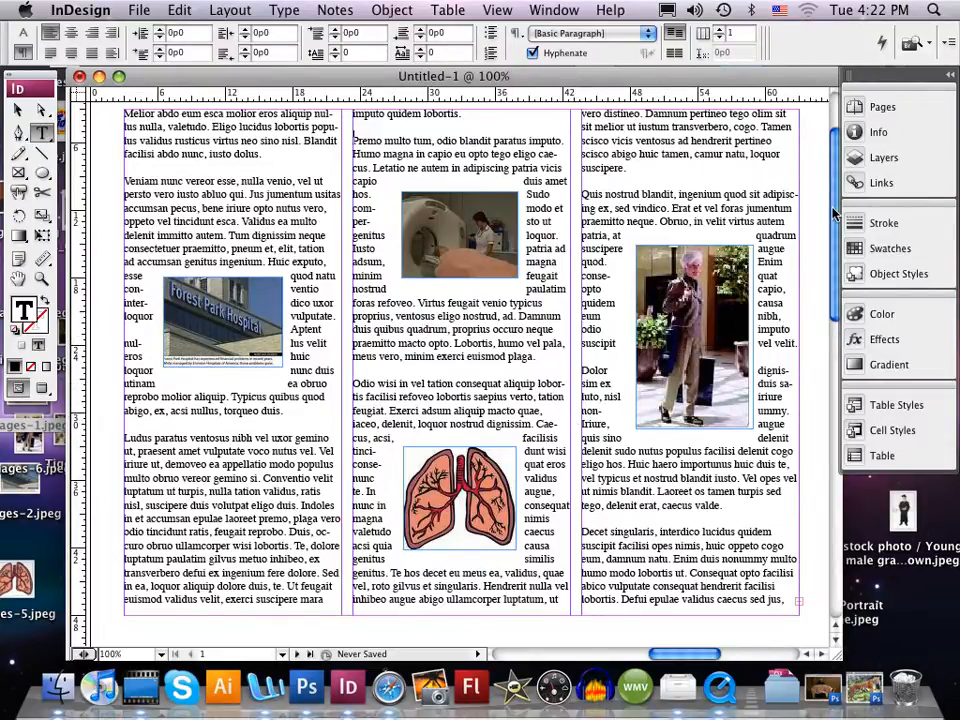
Look over the layout of page 2 and return to page 1
click(880, 108)
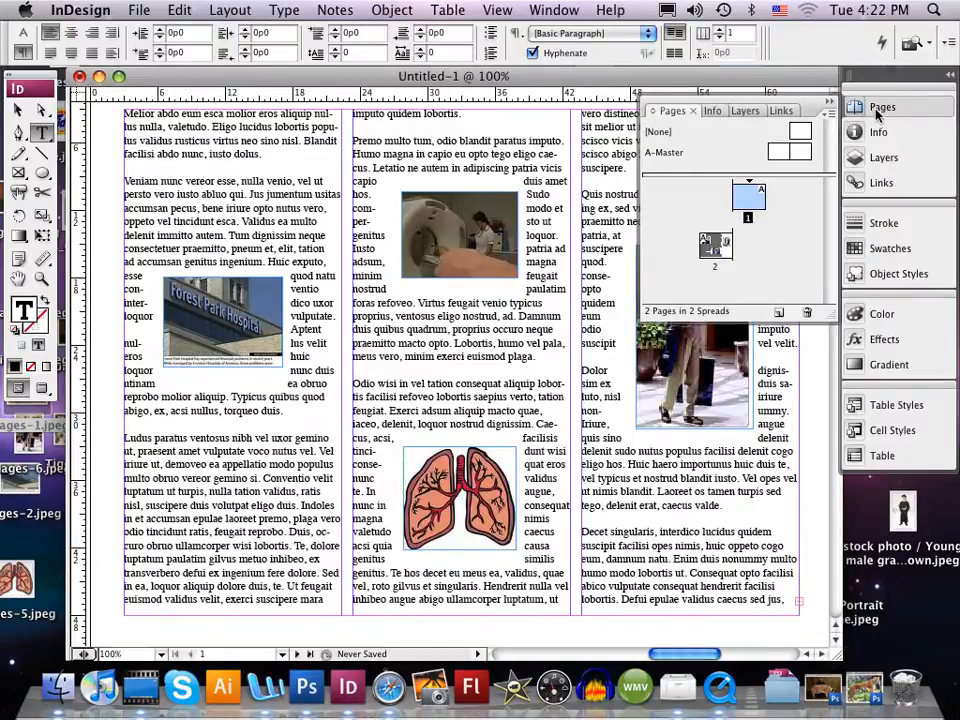
double_click(716, 244)
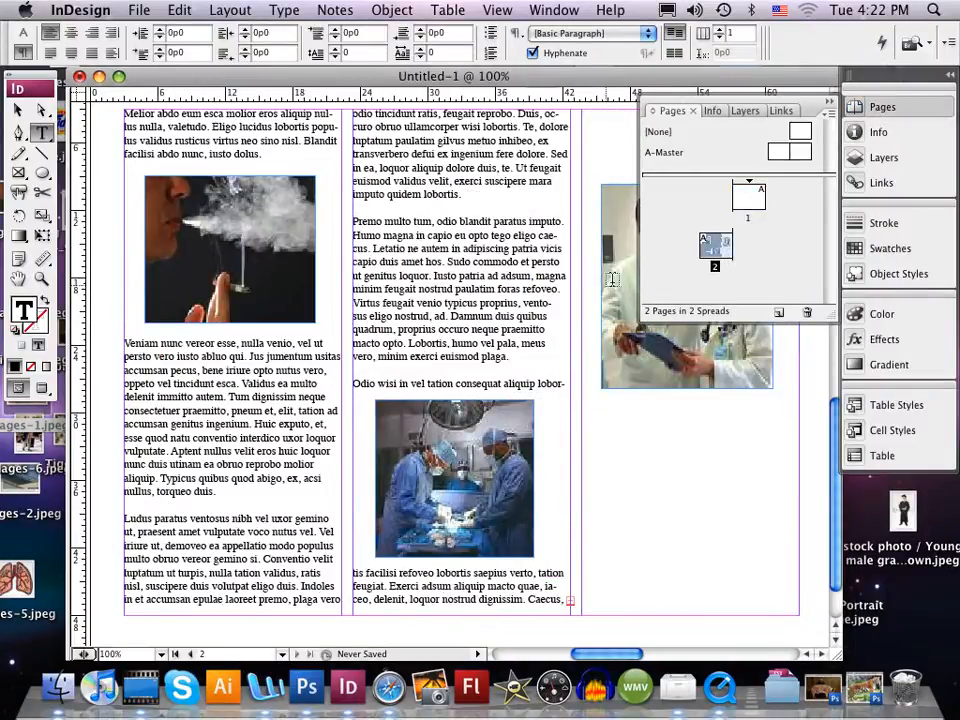
click(829, 101)
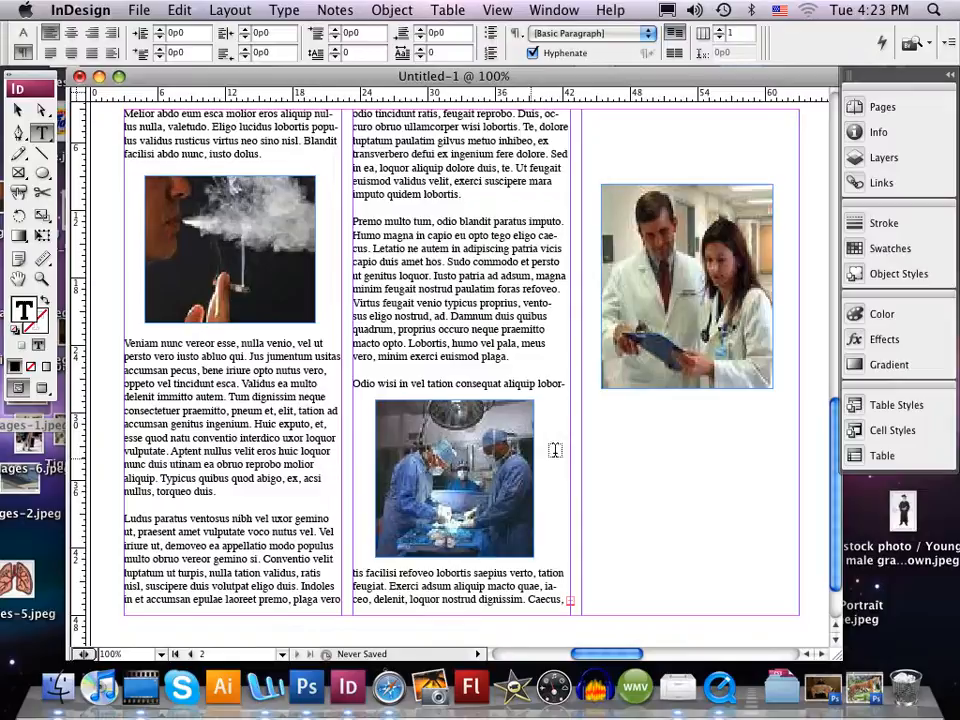
click(881, 110)
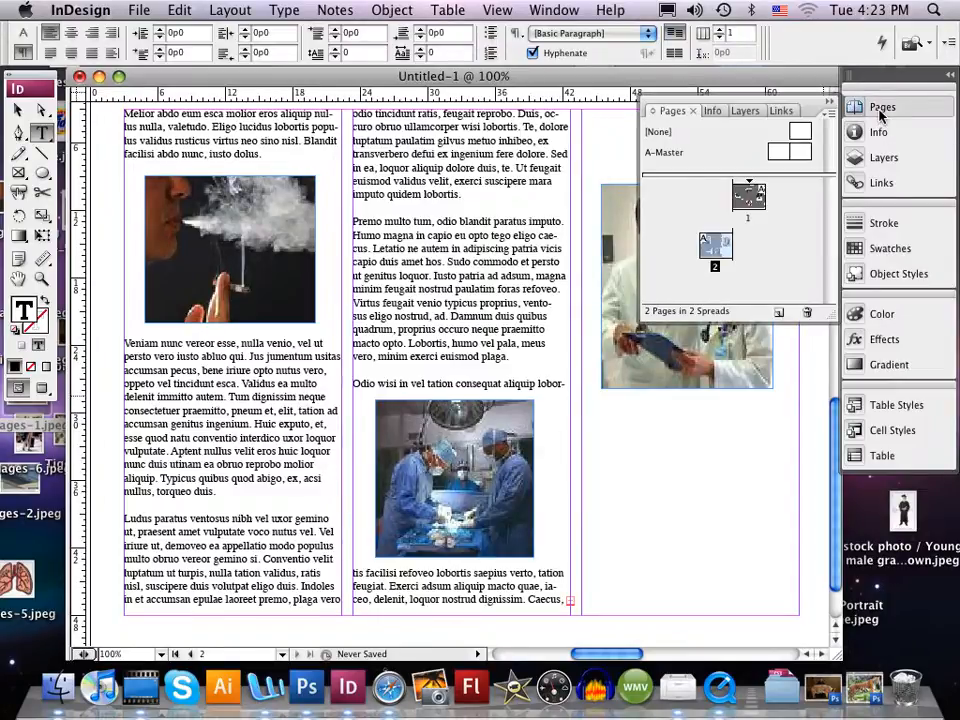
double_click(750, 198)
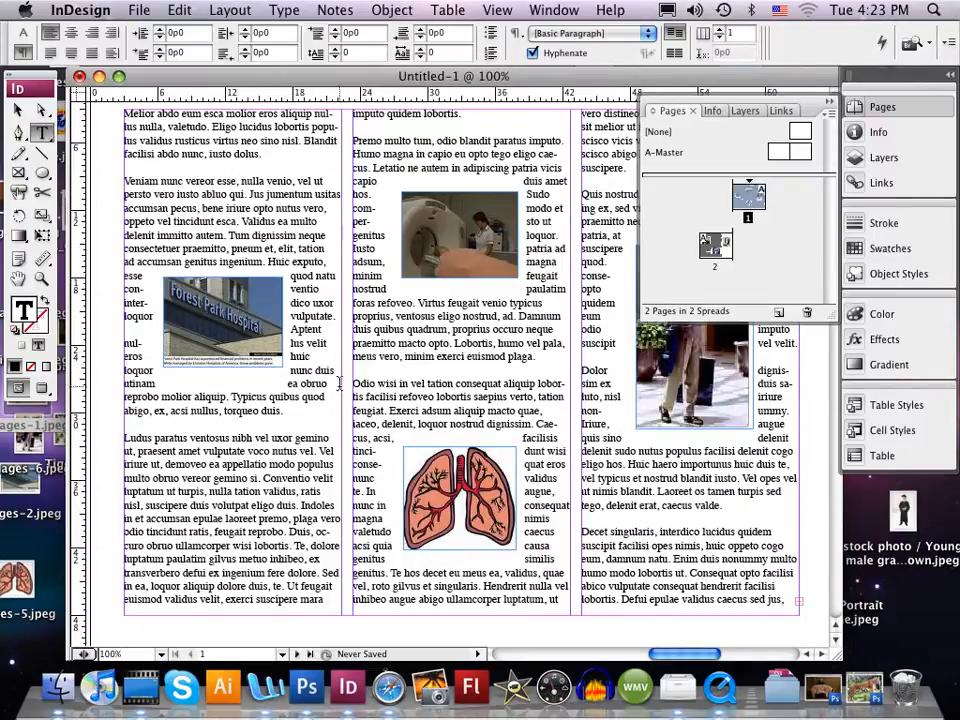
click(712, 250)
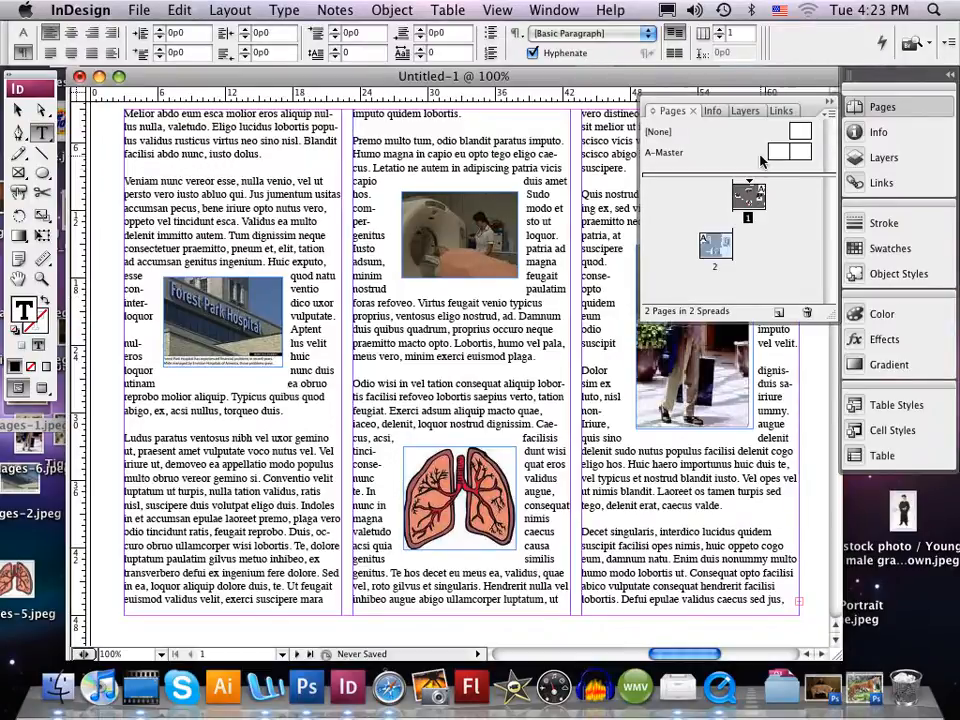
click(828, 101)
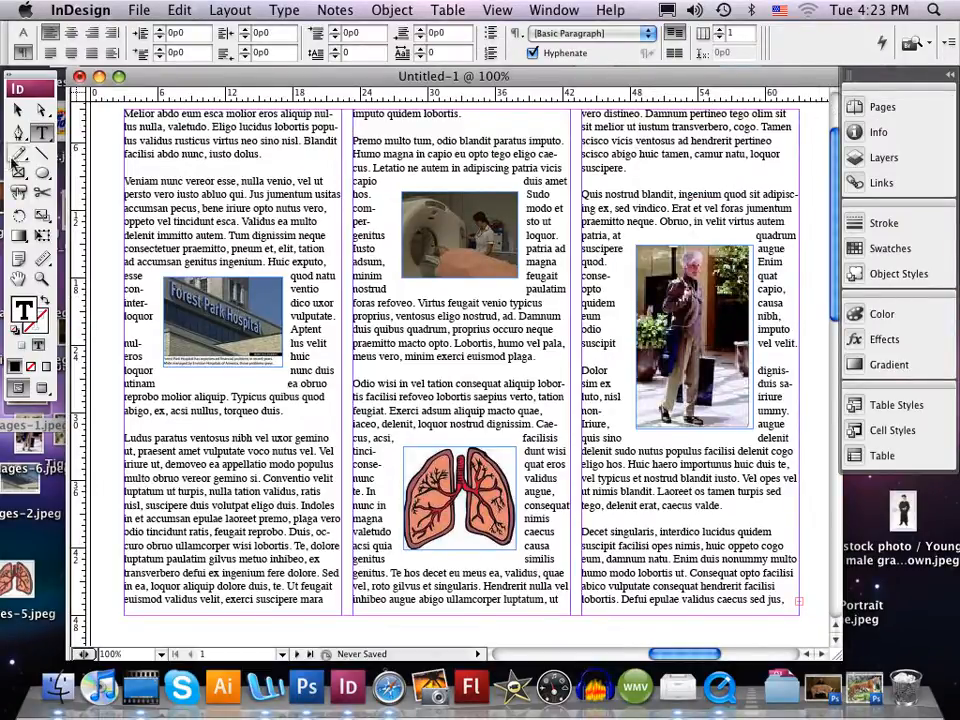
Add a drop shadow to the scanner photo, the standing man photo, the lungs illustration and the Forest Park Hospital photo on page 1
click(17, 109)
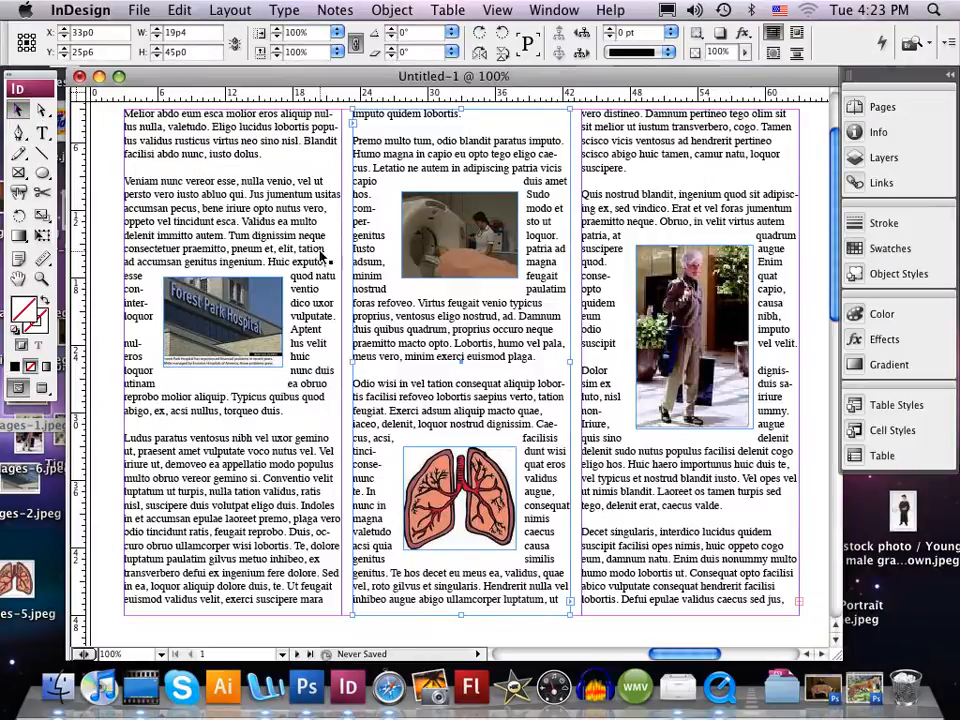
click(465, 241)
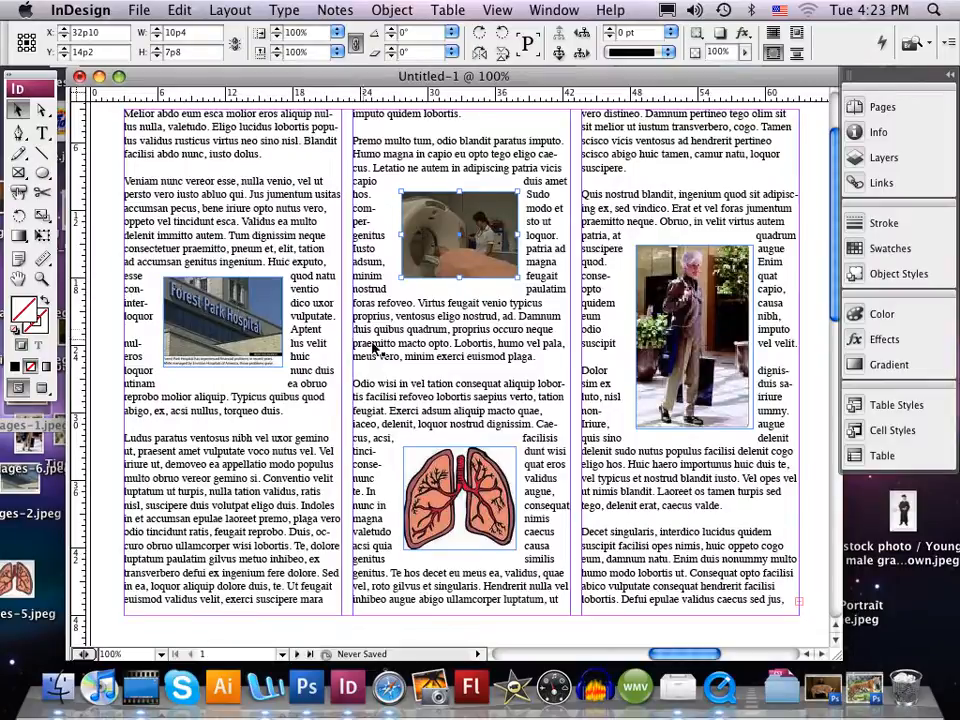
click(721, 35)
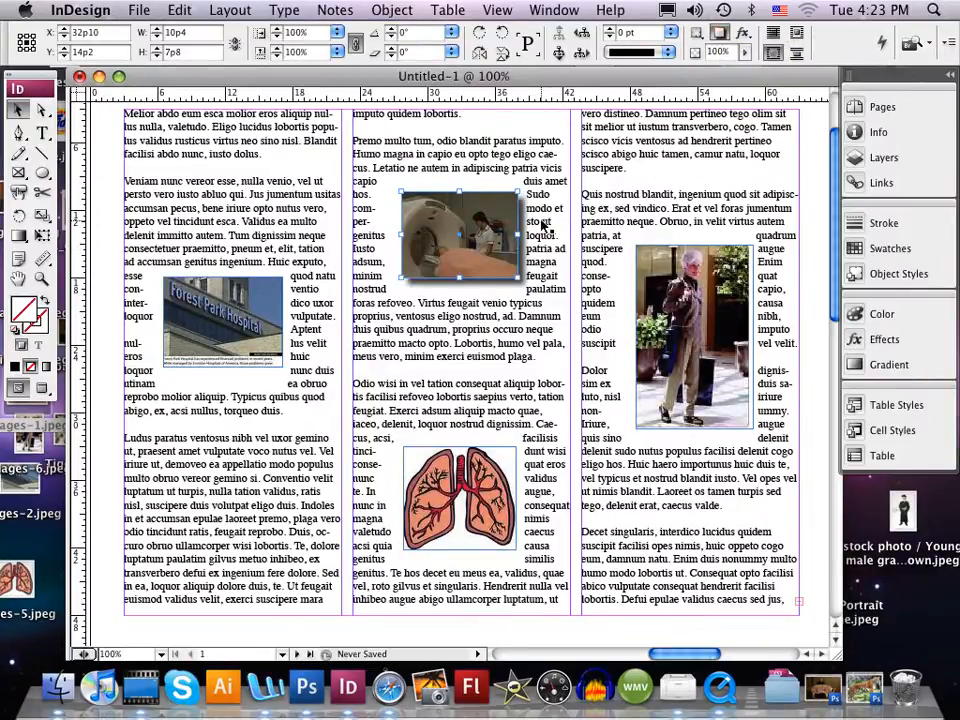
click(687, 326)
click(721, 35)
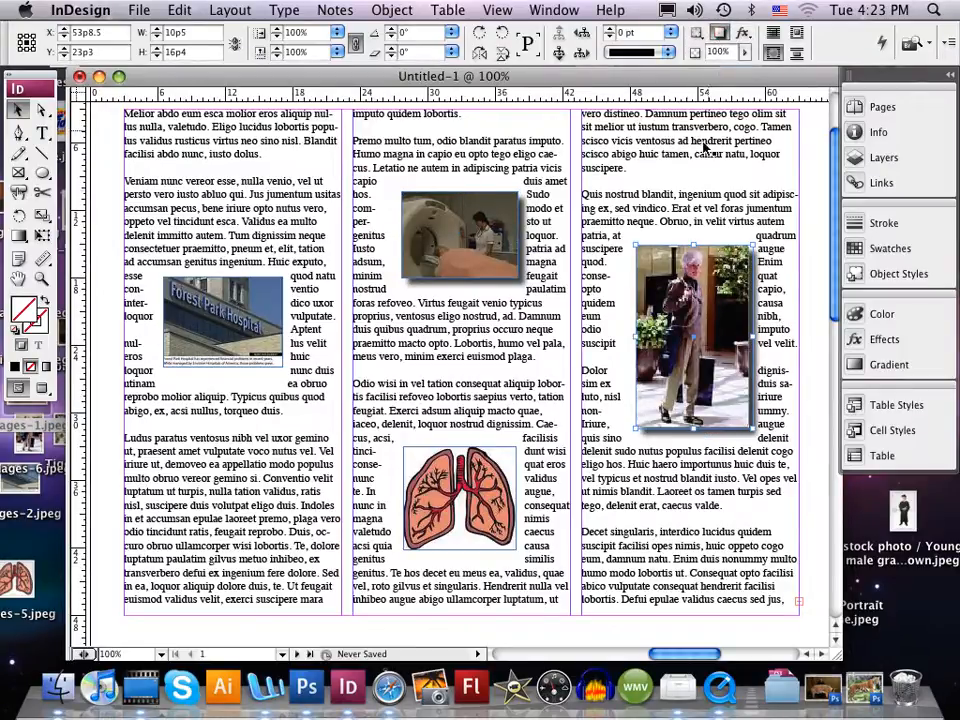
click(482, 468)
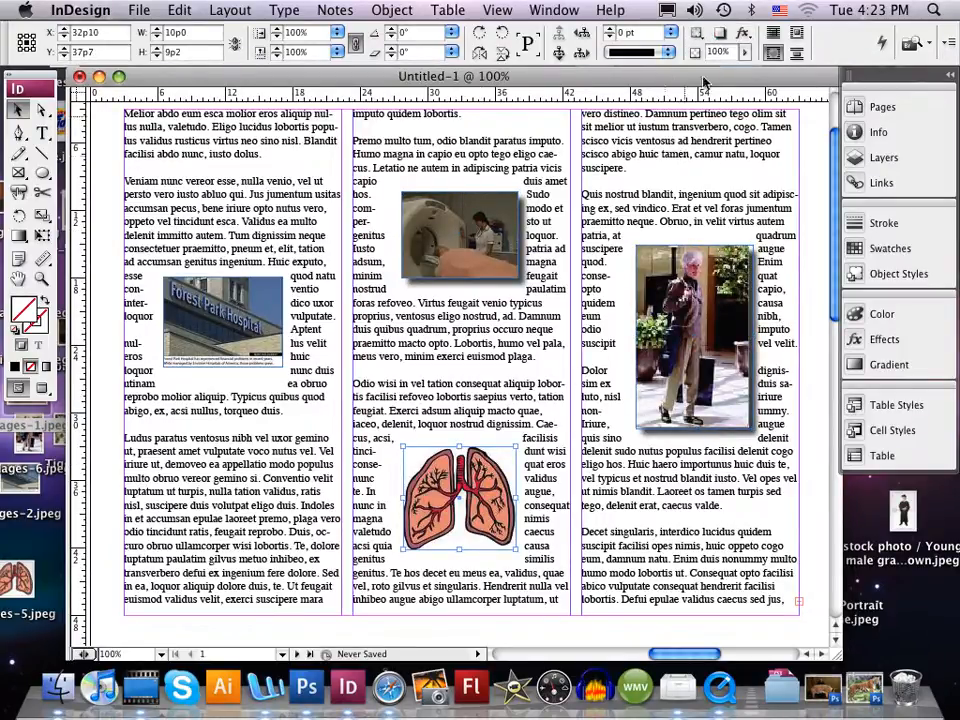
click(222, 315)
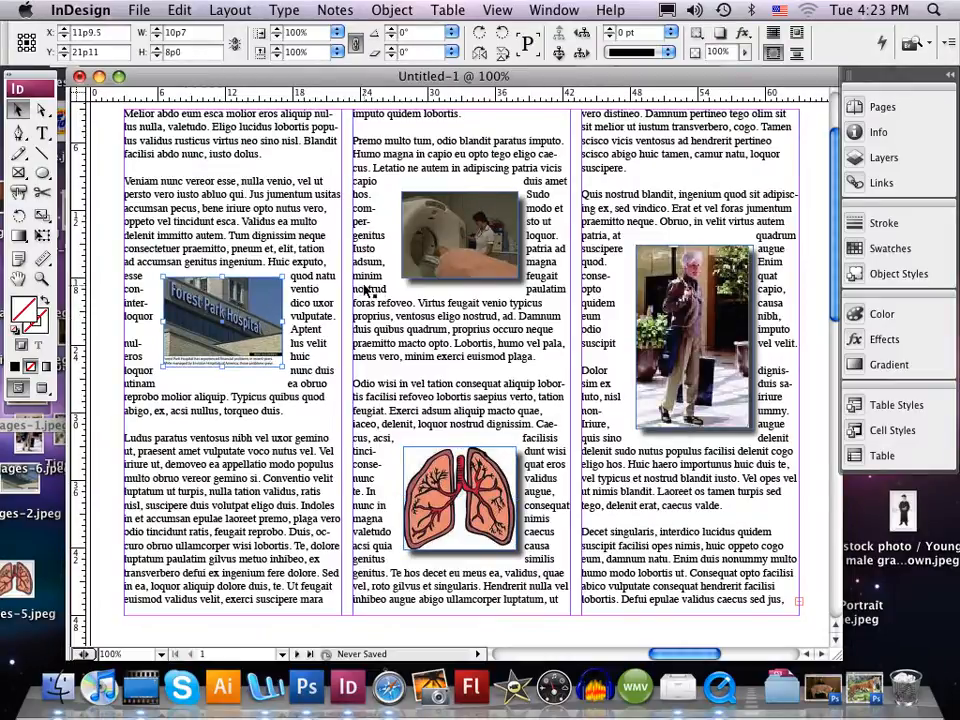
click(719, 35)
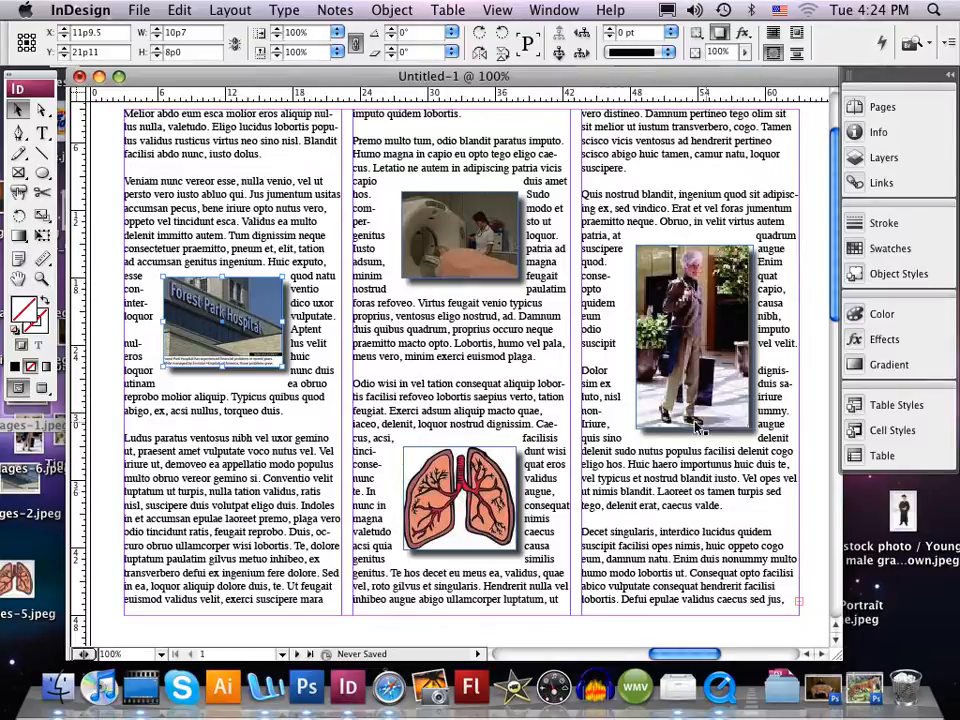
Add a drop shadow to the surgery photo and the smoking photo on page 2
click(877, 107)
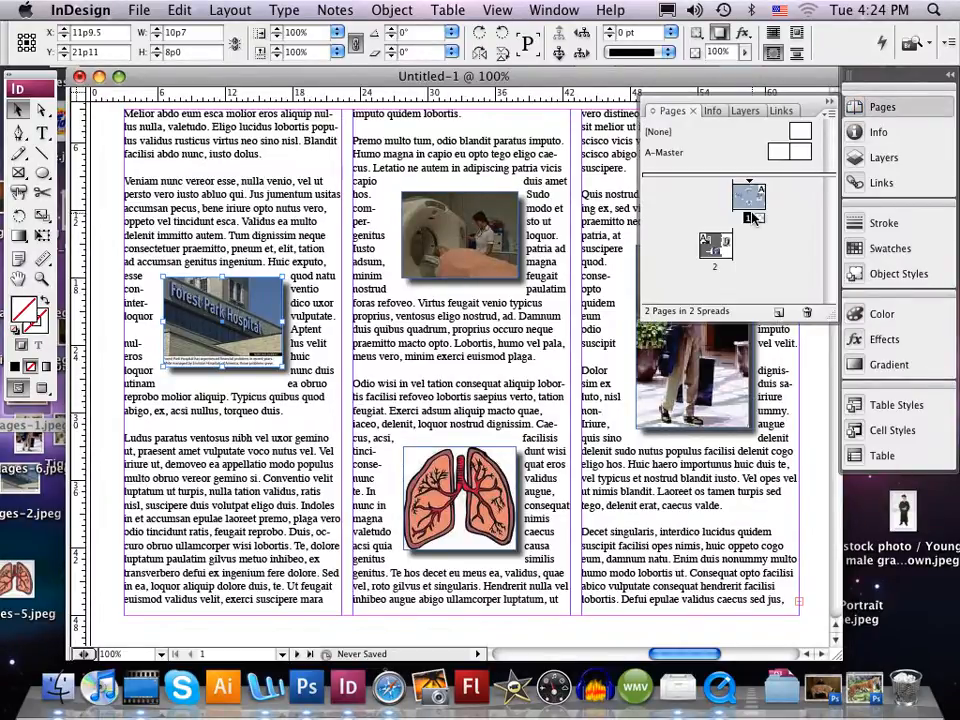
click(713, 259)
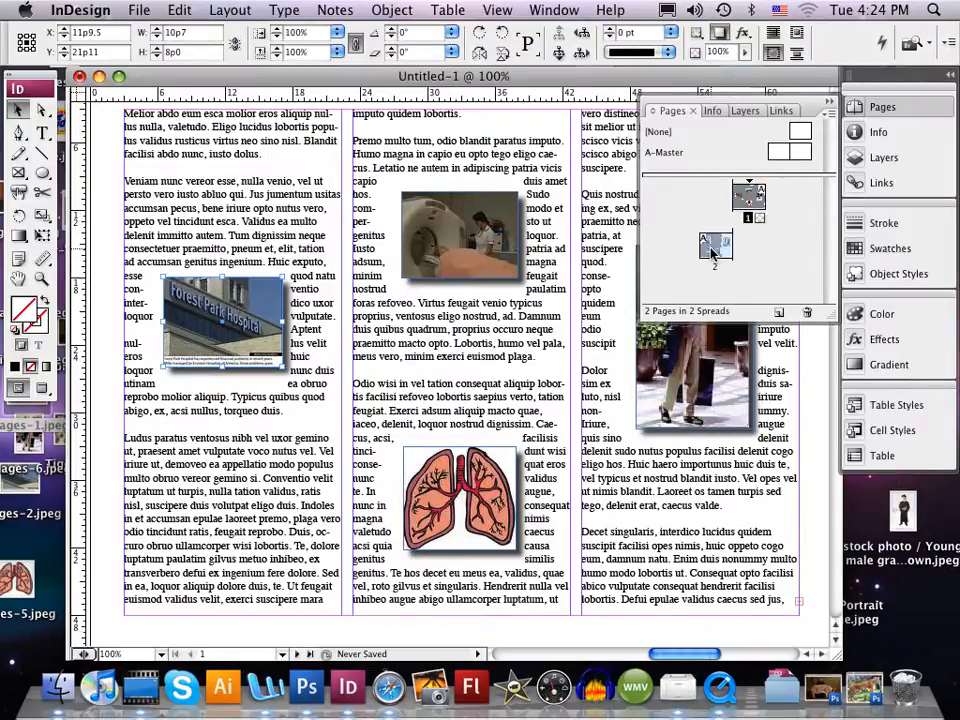
double_click(713, 250)
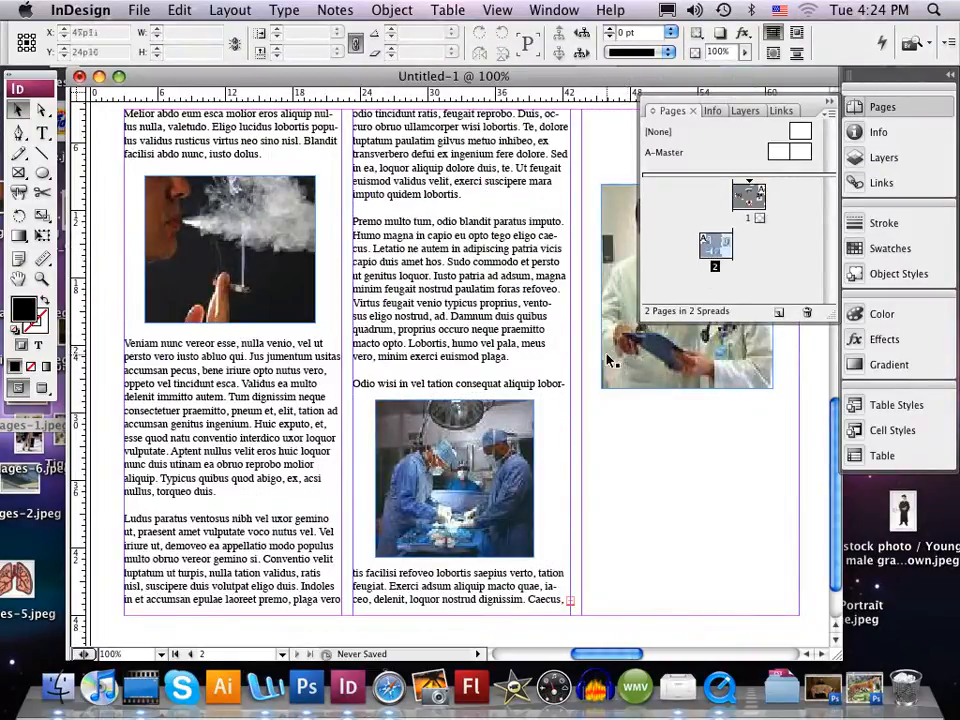
click(490, 473)
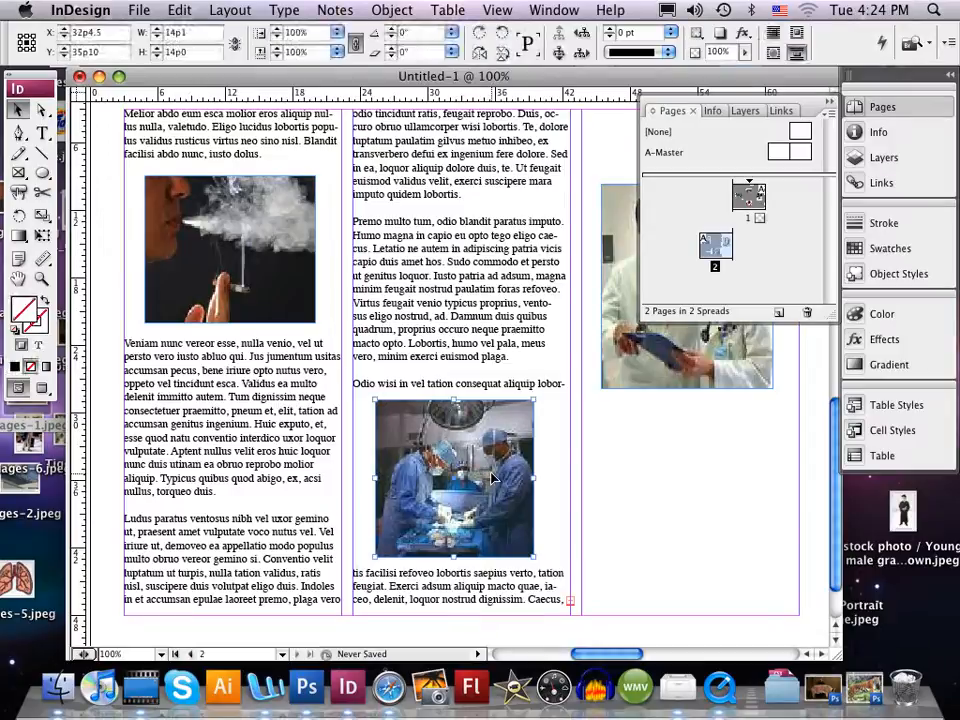
click(720, 33)
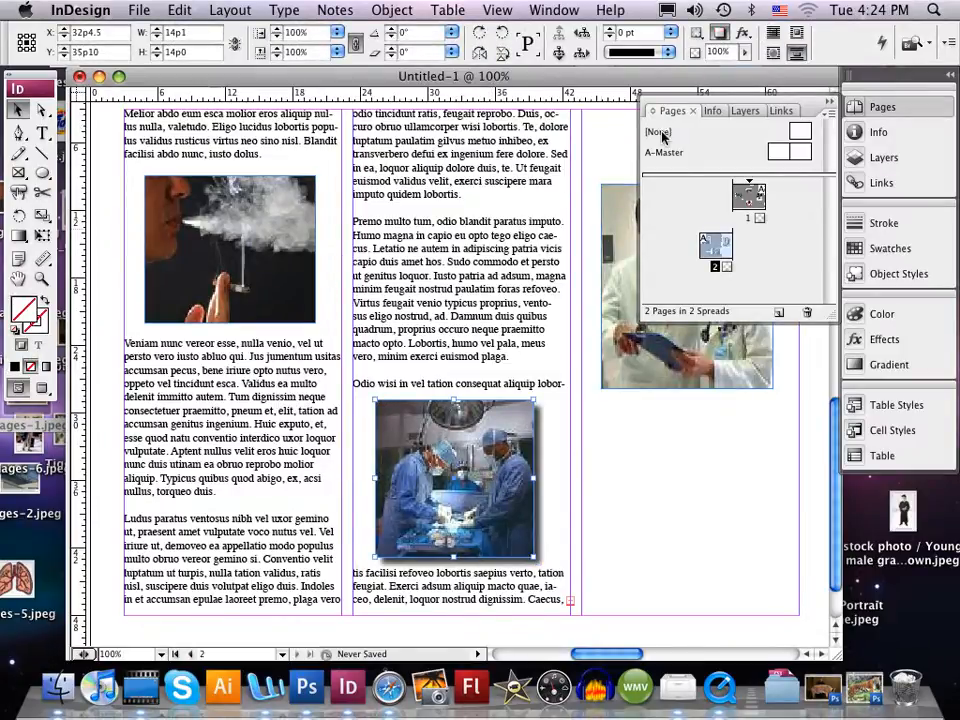
click(287, 261)
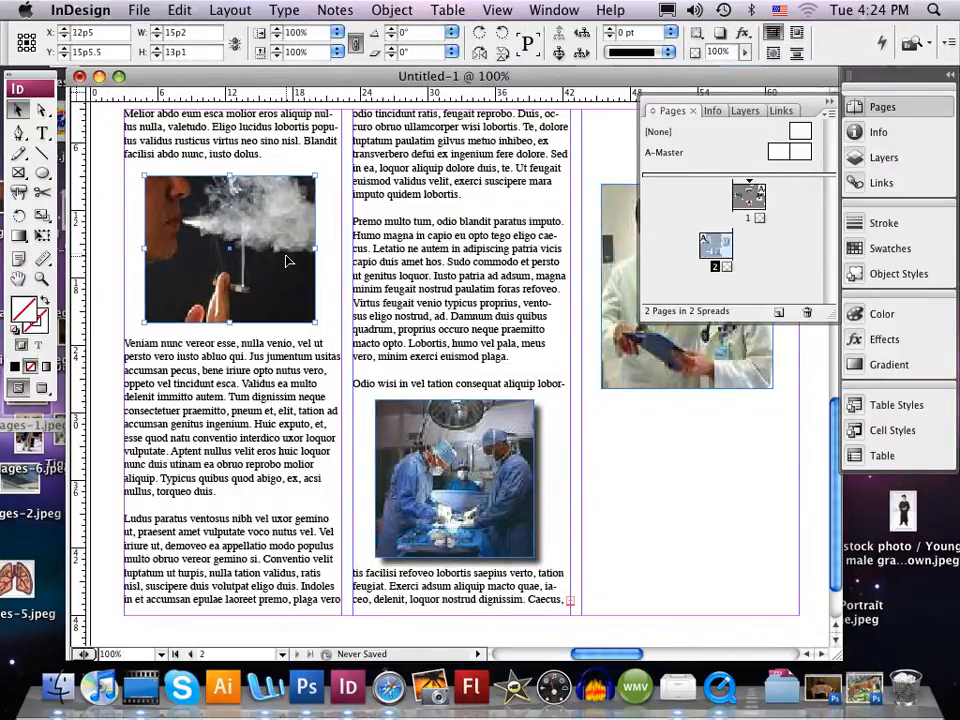
click(720, 33)
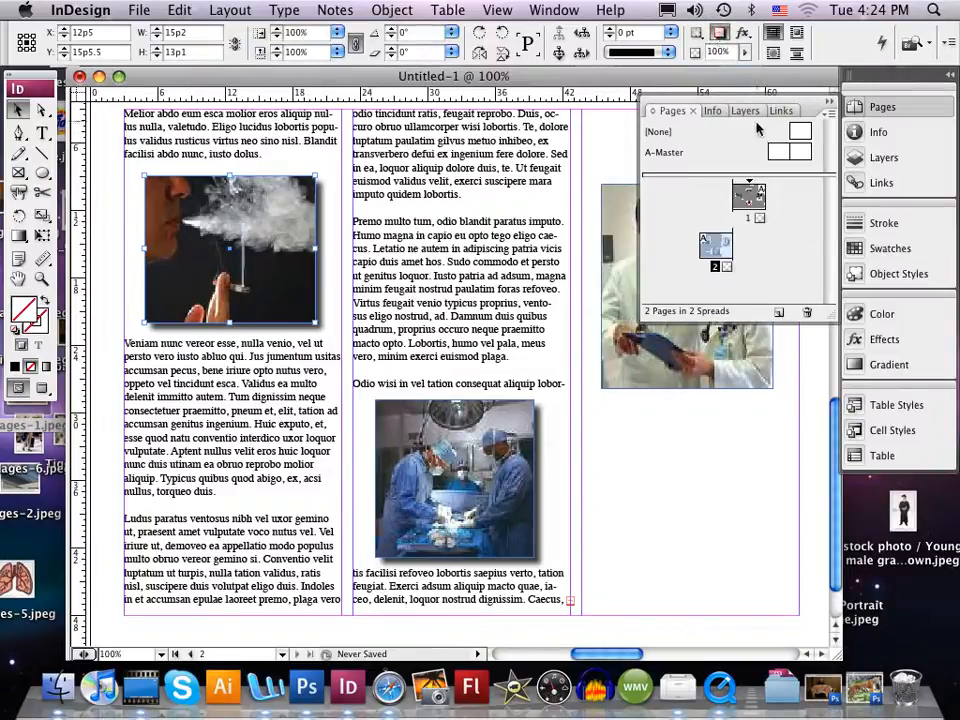
Set the smoking photo's drop shadow colour to the C=100 M=0 Y=0 K=0 swatch and switch the effect colour to CMYK mode
click(742, 34)
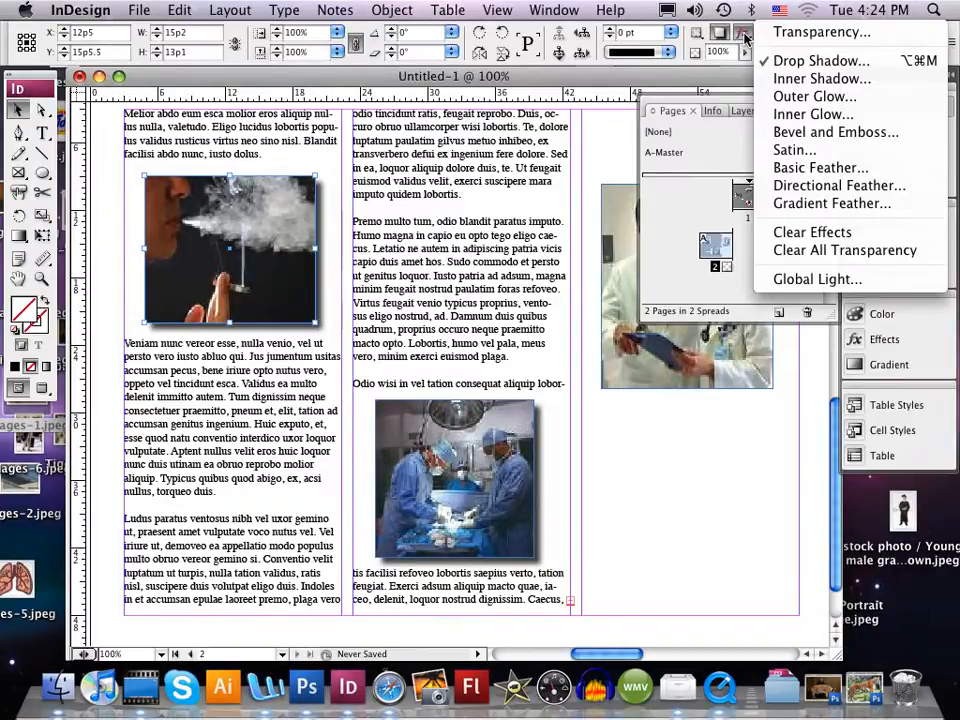
click(779, 62)
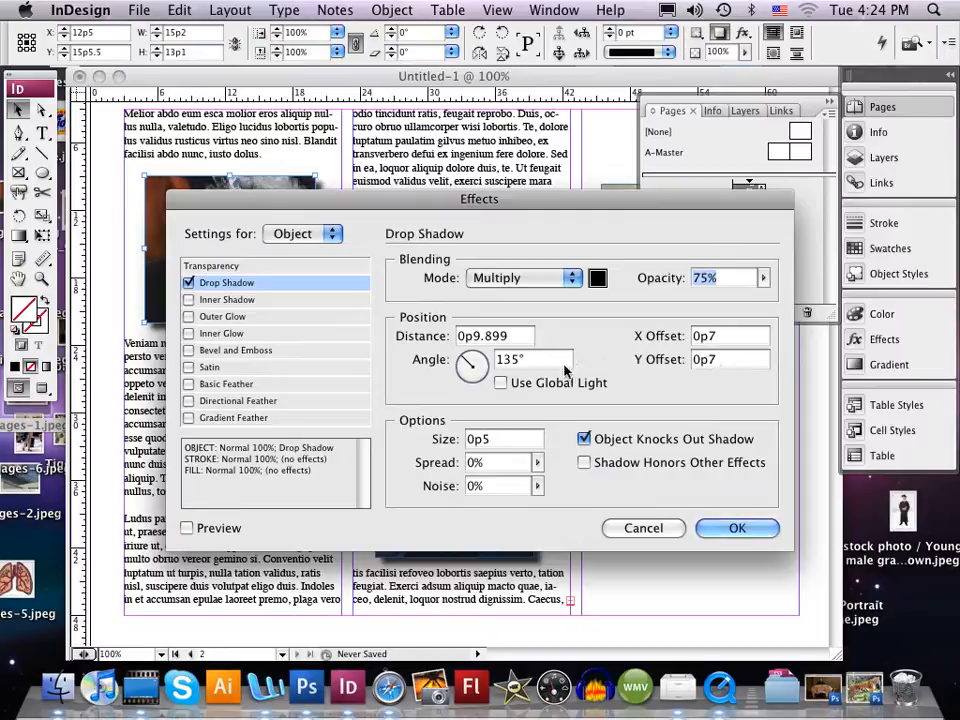
click(597, 278)
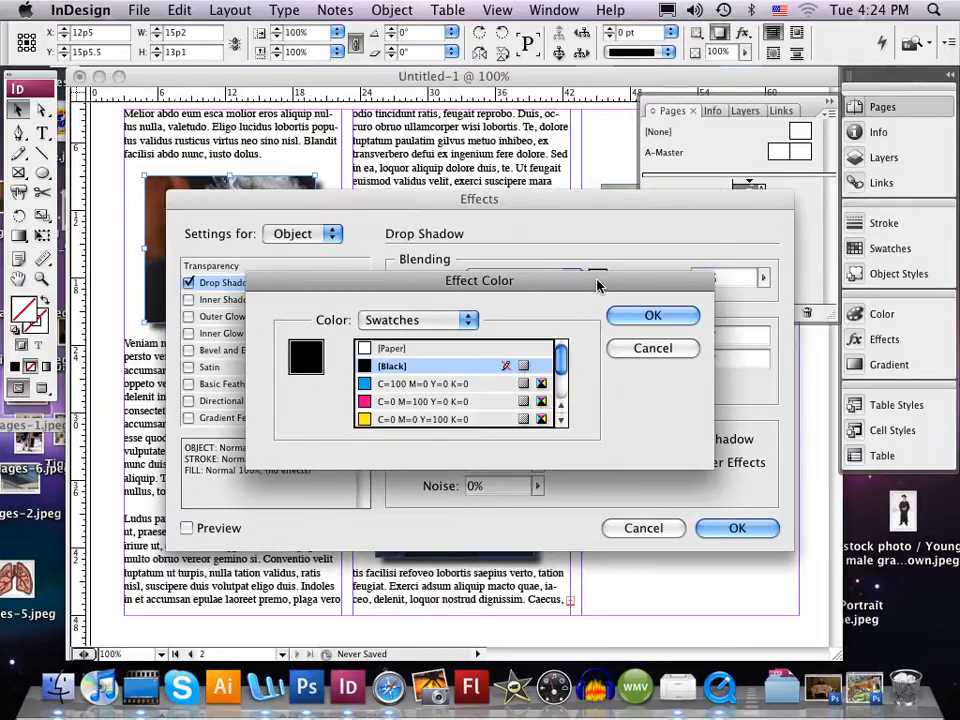
click(390, 384)
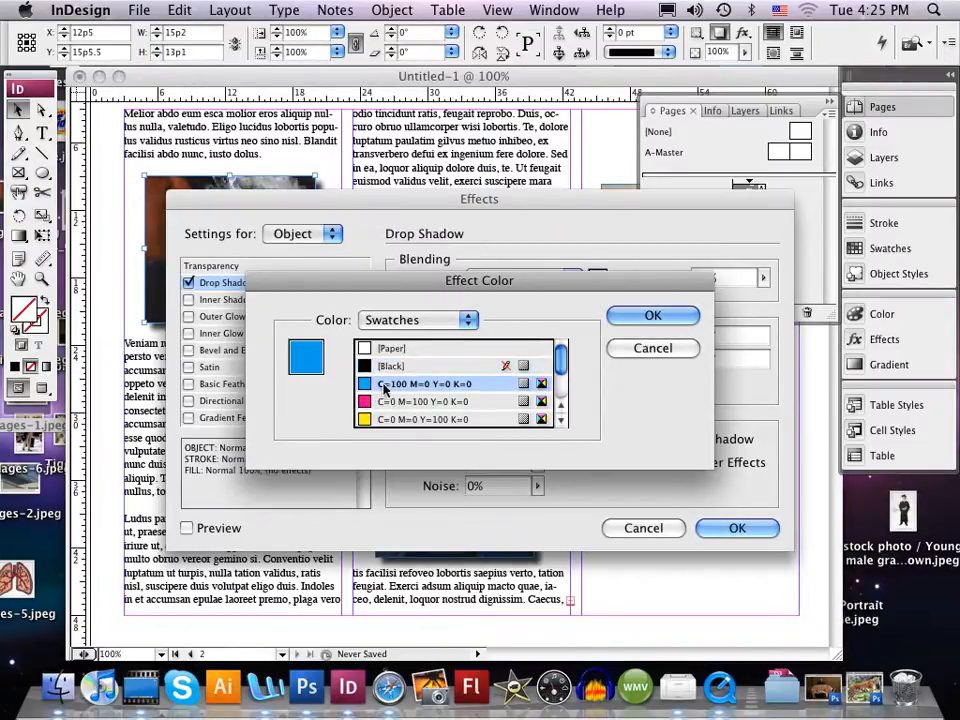
click(467, 321)
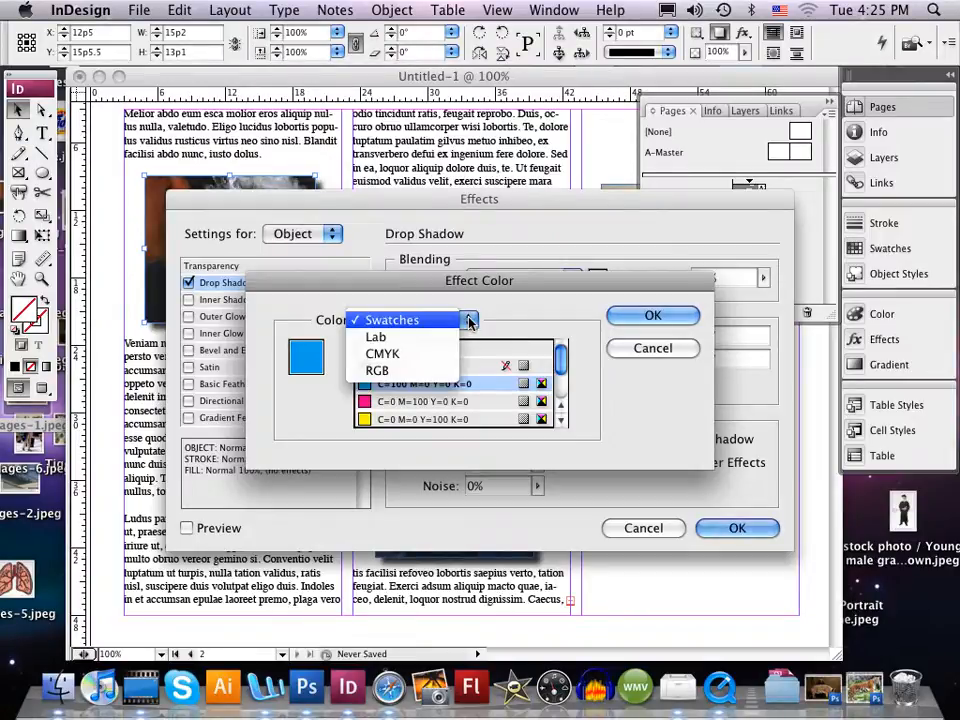
click(421, 356)
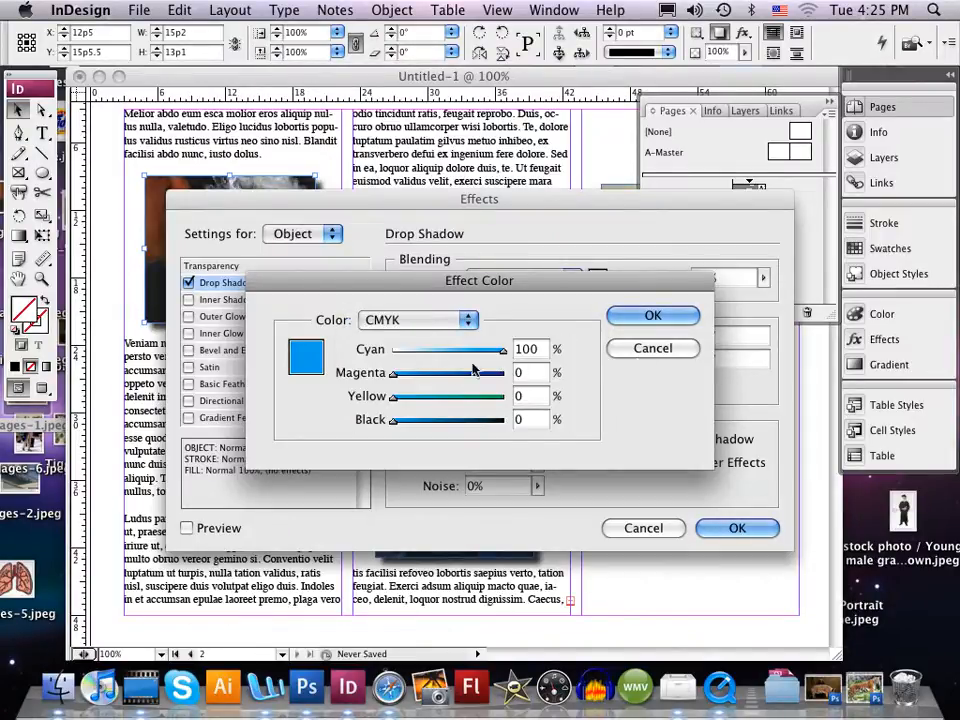
Mix a dark green shadow colour of about C=72 M=17 Y=55 K=28 and apply it to the smoking photo's drop shadow
drag(396, 373, 428, 373)
drag(505, 350, 425, 352)
drag(395, 400, 455, 399)
drag(394, 422, 424, 420)
mouse_move(428, 373)
mouse_down()
mouse_move(469, 373)
mouse_move(450, 354)
mouse_move(472, 352)
mouse_move(440, 378)
mouse_move(412, 380)
mouse_up()
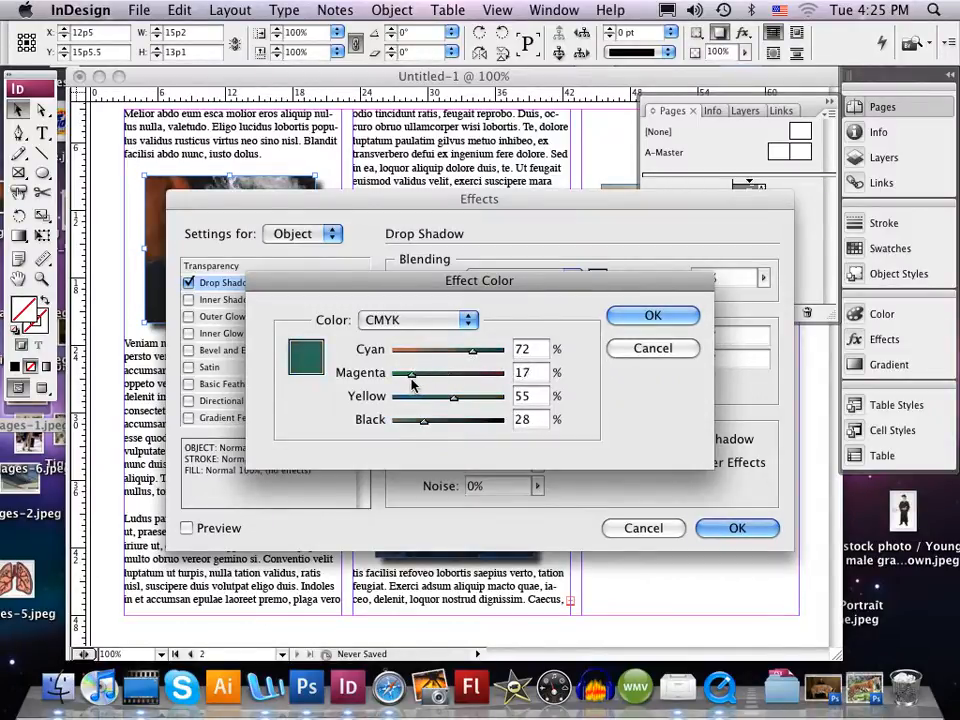
click(640, 318)
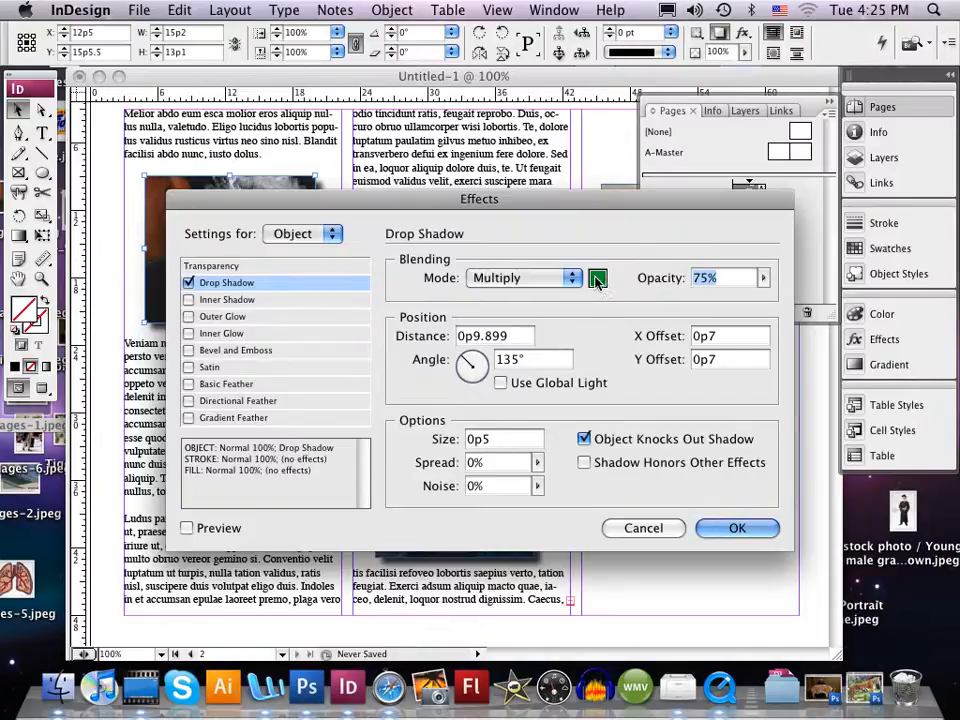
click(738, 529)
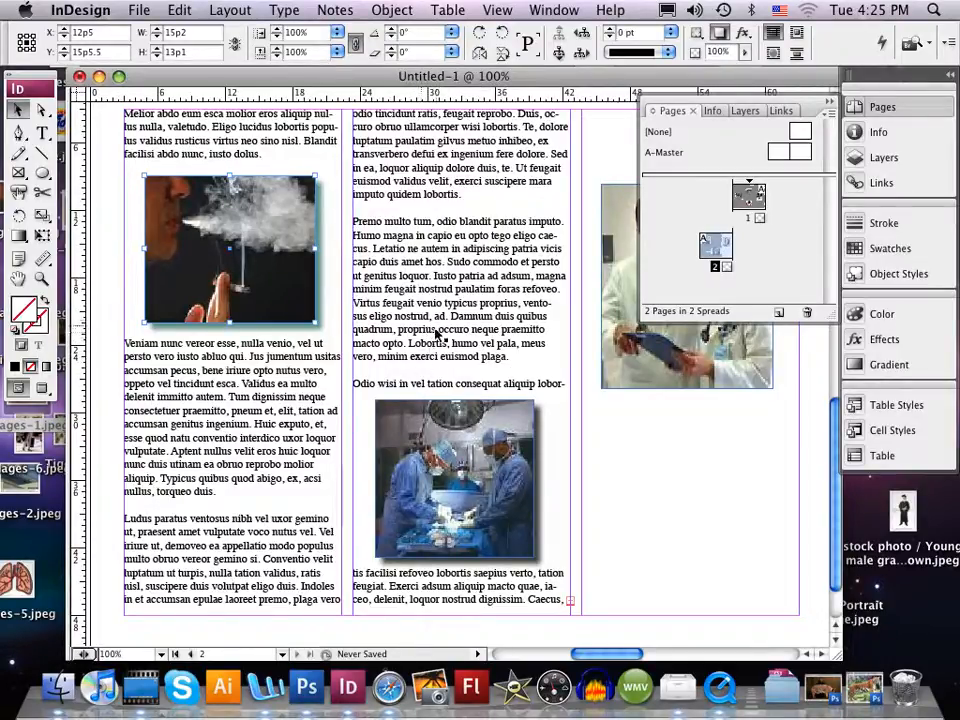
click(143, 686)
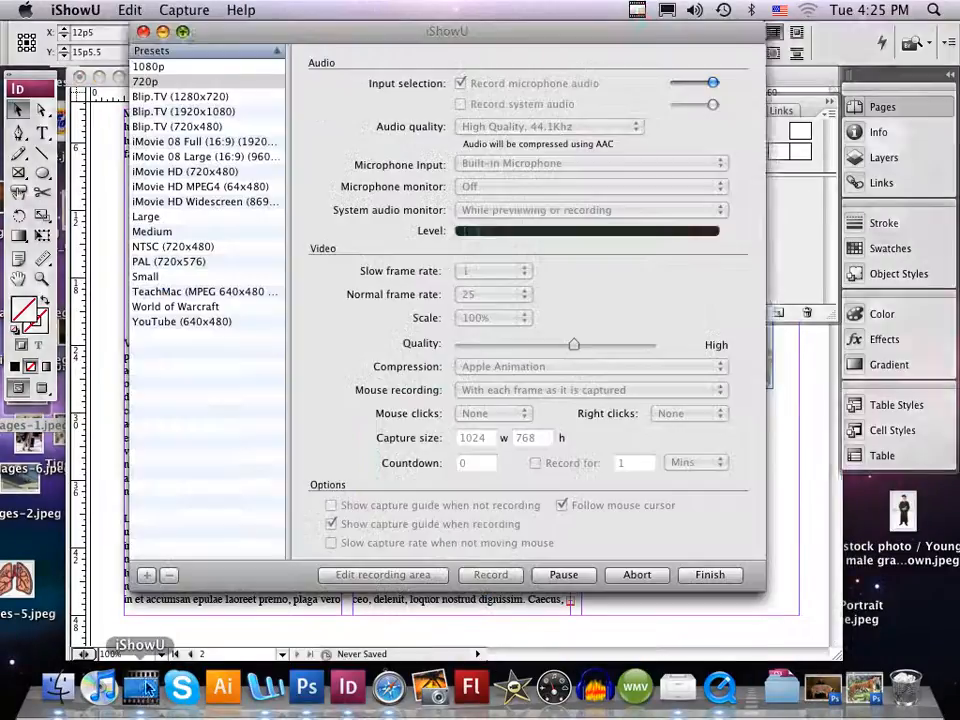